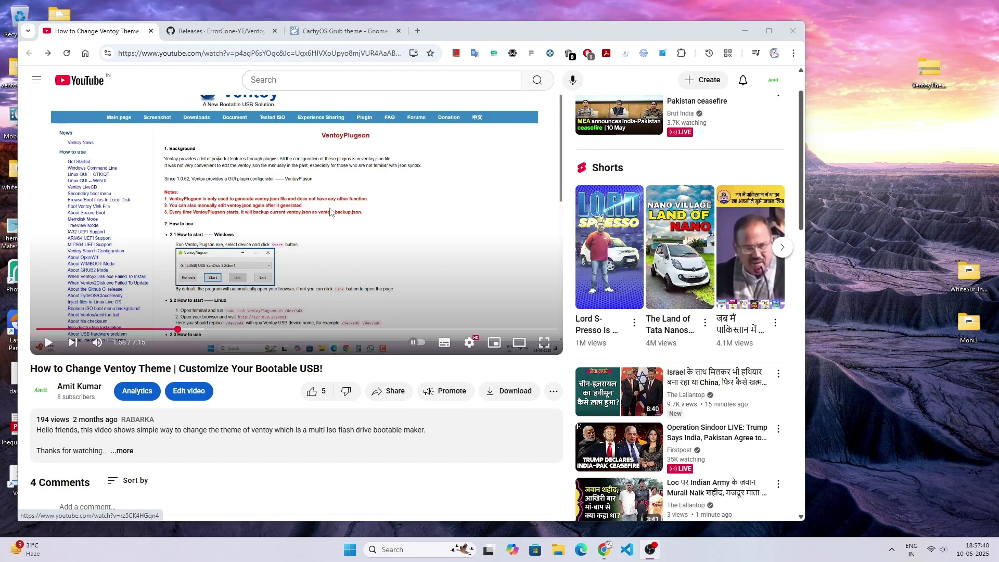
Scroll down to the video's four comments, including the one recommending a one-click Ventoy theme app.
{"action": "scroll", "coordinate": [371, 415], "scroll_direction": "down", "scroll_amount": 5}
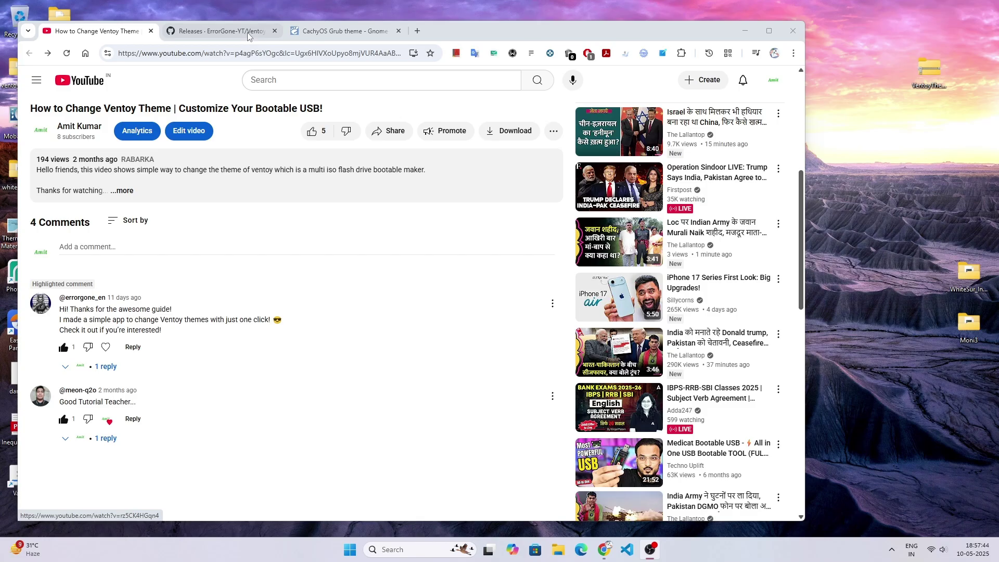
Open the VentoyThemer releases page and scroll to the 1.0.2 assets, including VentoyThemer-1.0.2.zip.
{"action": "left_click", "coordinate": [218, 30]}
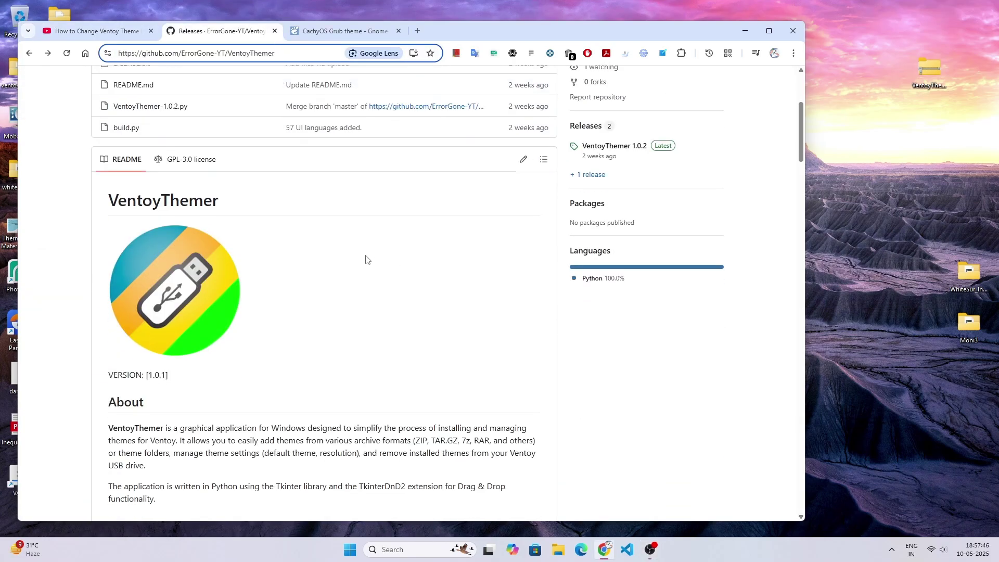
{"action": "scroll", "coordinate": [380, 242], "scroll_direction": "down", "scroll_amount": 10}
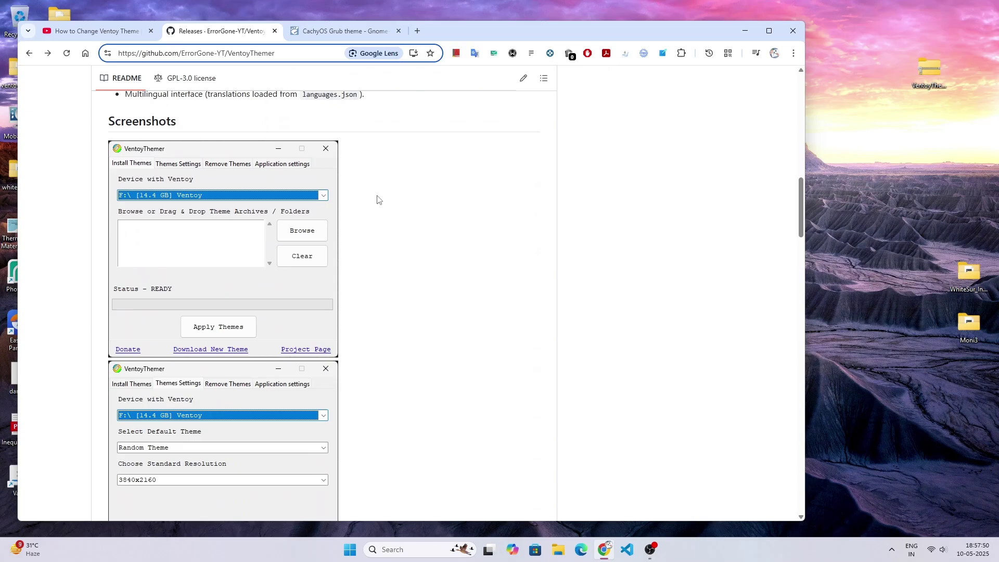
{"action": "scroll", "coordinate": [468, 241], "scroll_direction": "up", "scroll_amount": 10}
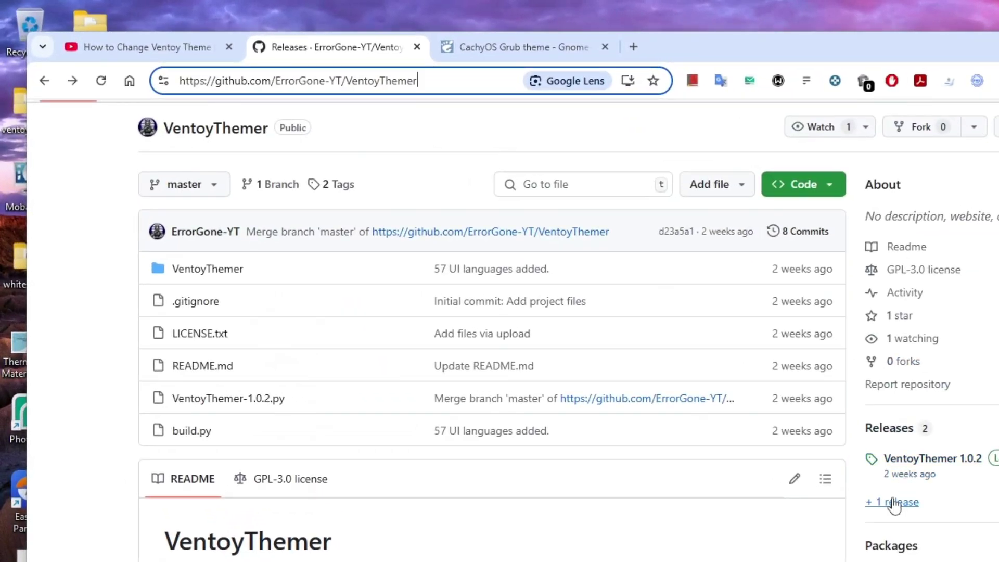
{"action": "left_click_drag", "start_coordinate": [422, 81], "coordinate": [179, 78]}
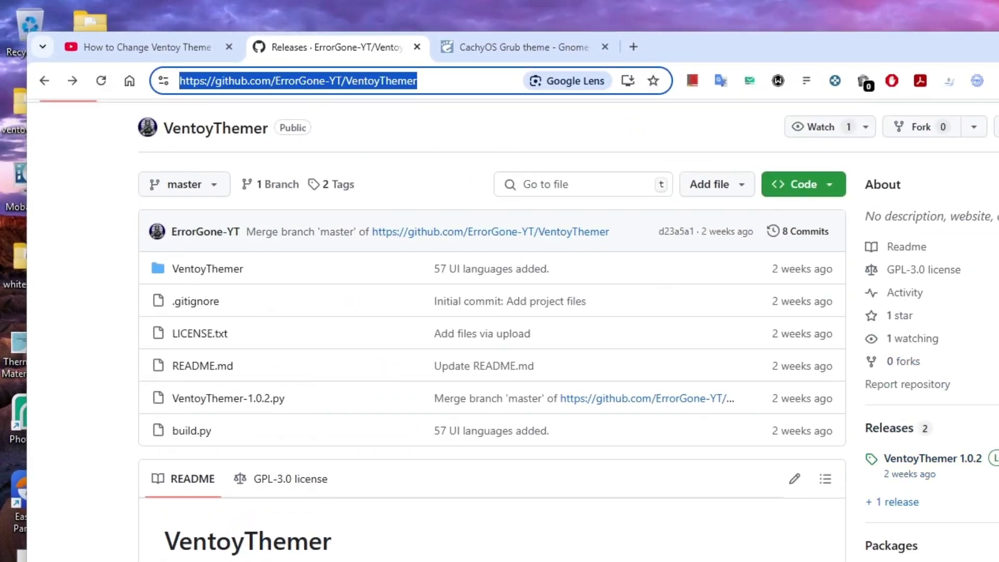
{"action": "left_click", "coordinate": [749, 382]}
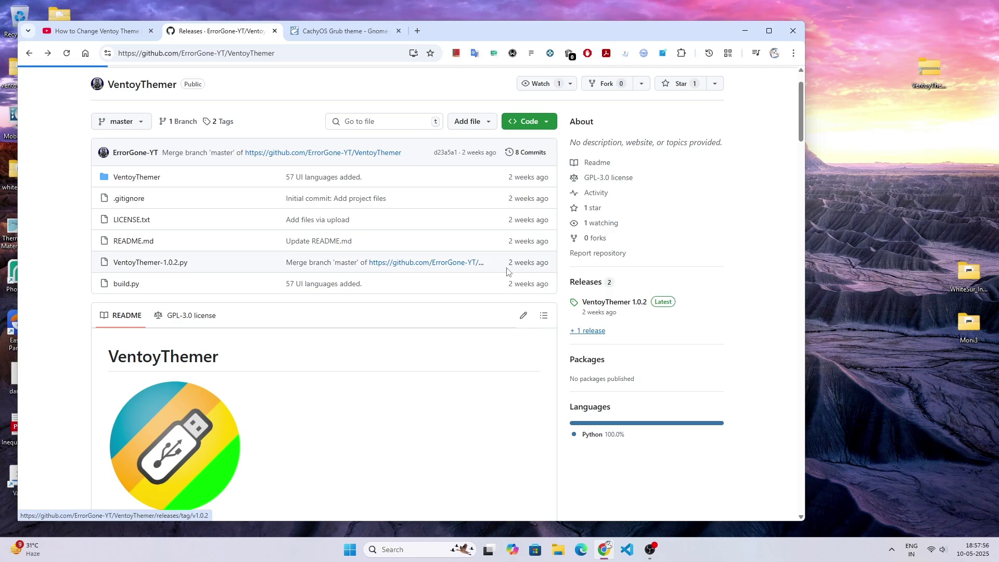
{"action": "scroll", "coordinate": [303, 272], "scroll_direction": "down", "scroll_amount": 15}
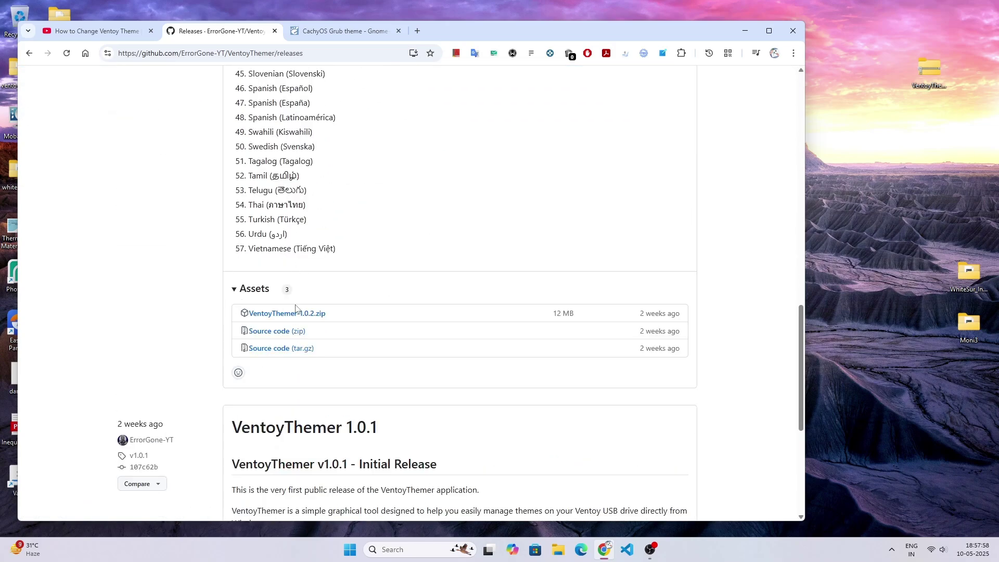
Show the CachyOS Grub theme's Files tab listing cachyos-grub-theme.tar (1.26 MB, version 1.0).
{"action": "left_click_drag", "start_coordinate": [929, 84], "coordinate": [930, 132]}
{"action": "left_click", "coordinate": [343, 31]}
{"action": "scroll", "coordinate": [331, 241], "scroll_direction": "down", "scroll_amount": 5}
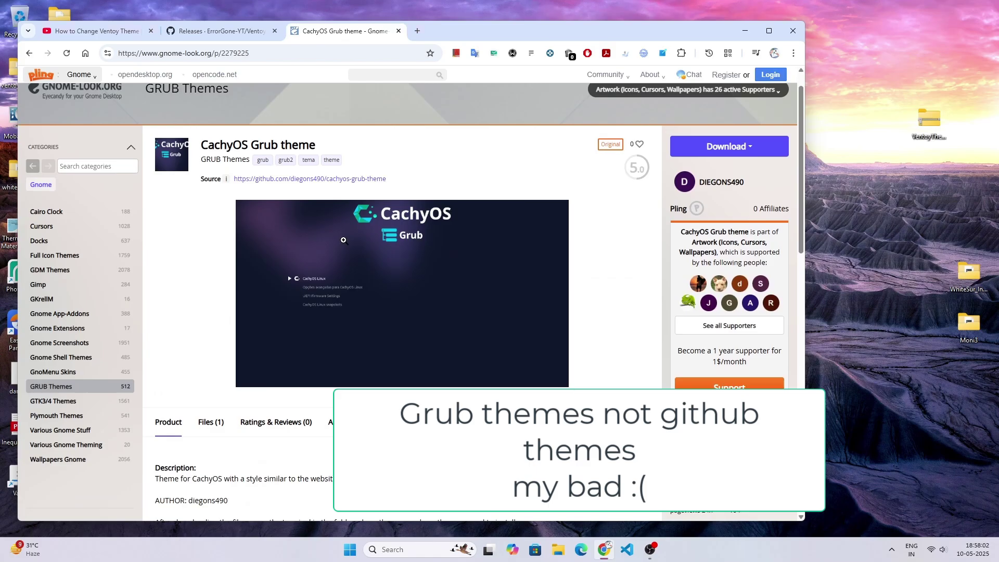
{"action": "scroll", "coordinate": [291, 289], "scroll_direction": "up", "scroll_amount": 4}
{"action": "left_click", "coordinate": [210, 406]}
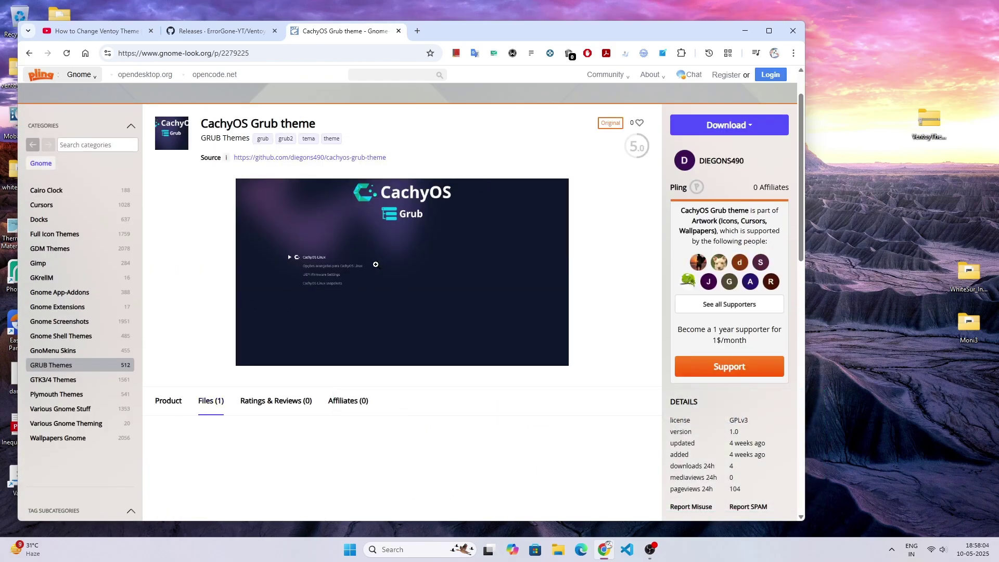
{"action": "scroll", "coordinate": [307, 275], "scroll_direction": "down", "scroll_amount": 4}
{"action": "scroll", "coordinate": [404, 146], "scroll_direction": "up", "scroll_amount": 4}
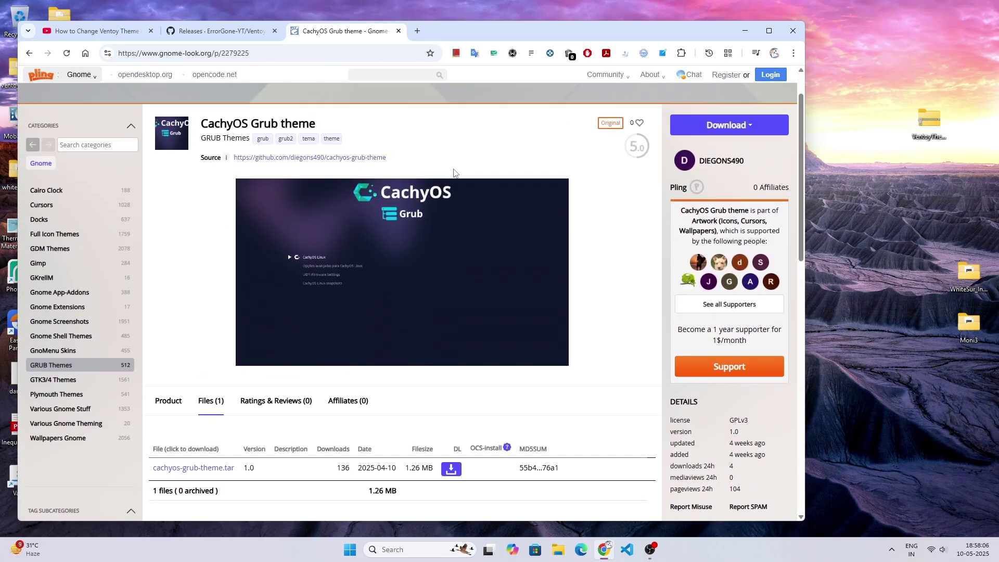
Extract the desktop VentoyThemer archive with WinRAR into a VentoyThemer-1.0.2 folder.
{"action": "left_click", "coordinate": [752, 30]}
{"action": "right_click", "coordinate": [928, 120]}
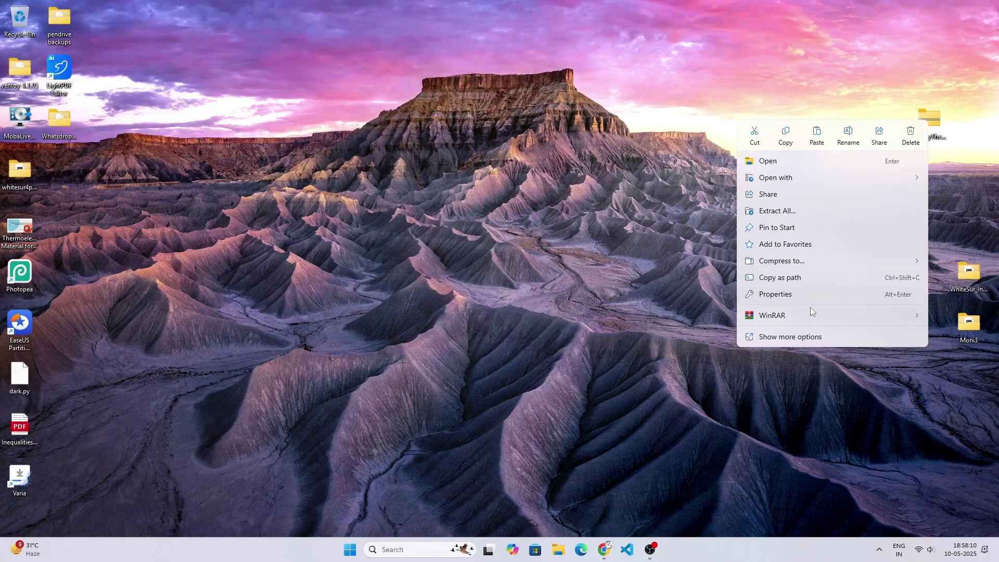
{"action": "mouse_move", "coordinate": [781, 318]}
{"action": "left_click", "coordinate": [704, 353]}
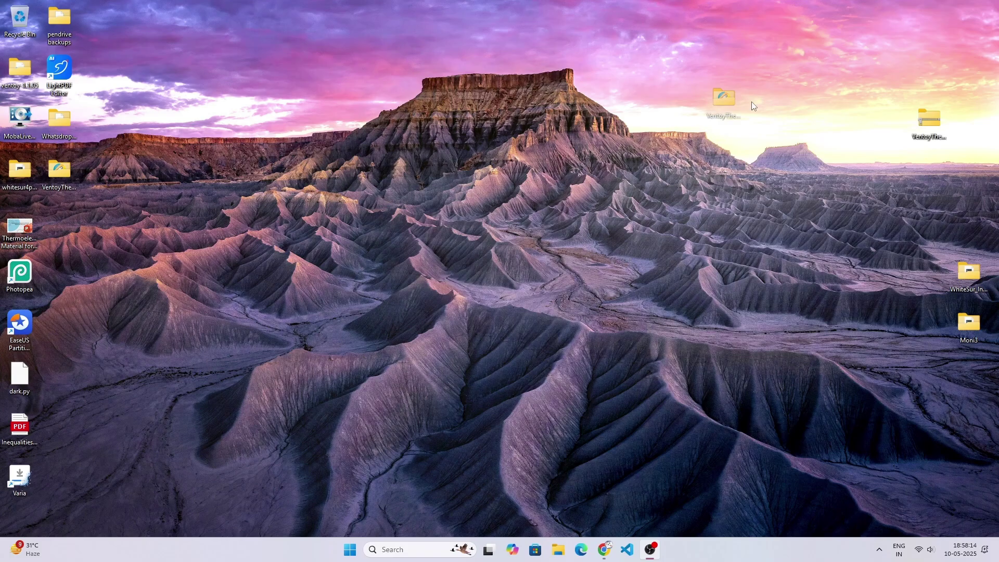
{"action": "left_click_drag", "start_coordinate": [719, 100], "coordinate": [837, 79]}
Launch VentoyThemer 1.0.2 from the extracted folder, allowing it past the SmartScreen warning.
{"action": "double_click", "coordinate": [853, 71]}
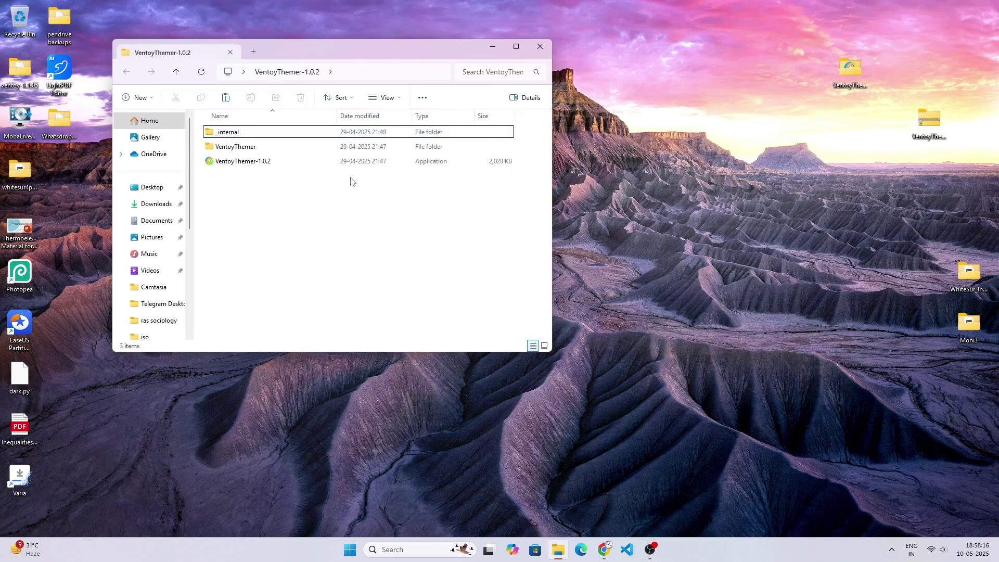
{"action": "double_click", "coordinate": [262, 161]}
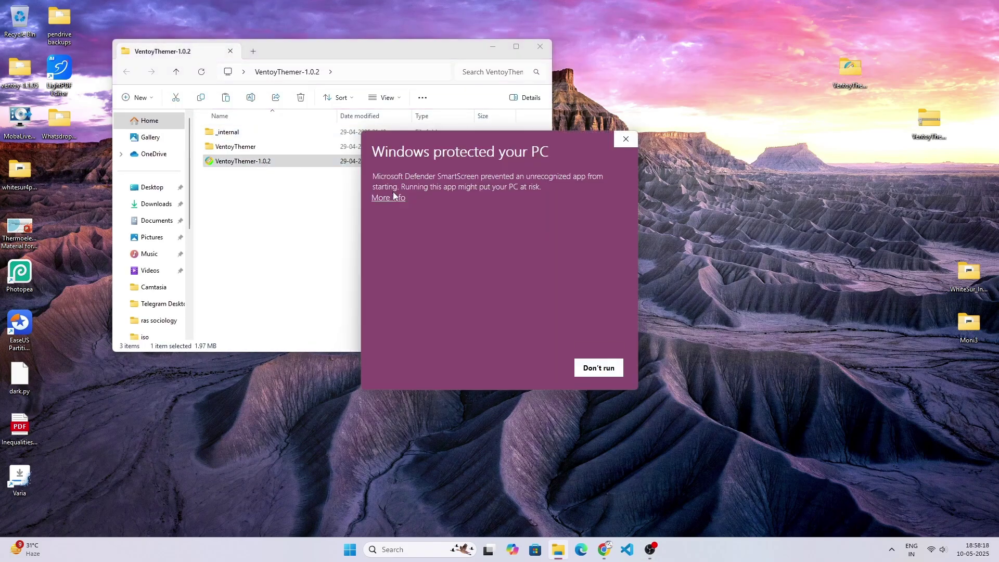
{"action": "left_click", "coordinate": [404, 199]}
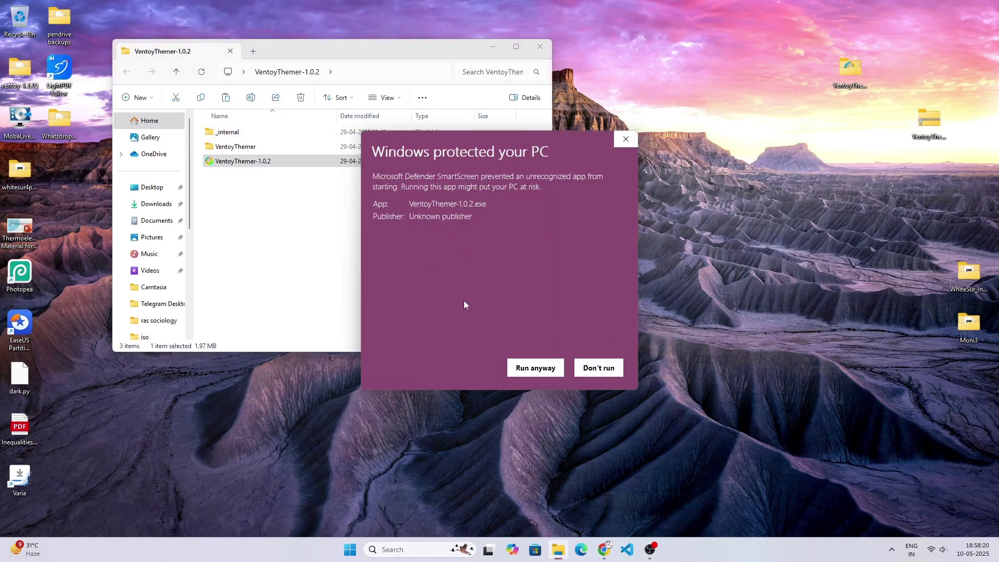
{"action": "left_click", "coordinate": [534, 369]}
{"action": "left_click", "coordinate": [540, 50]}
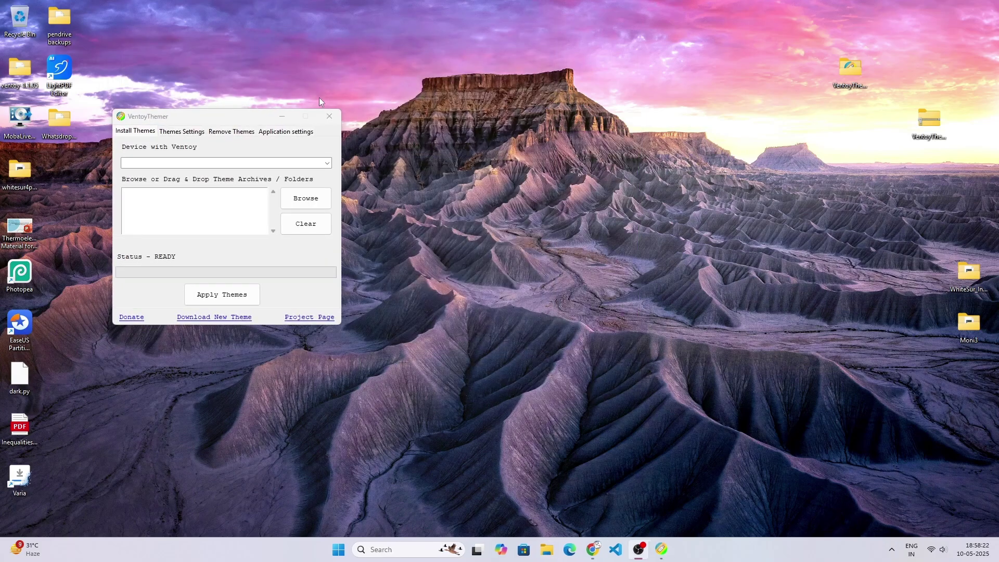
Start MobaLiveCD as administrator for a LiveUSB boot from drive g:, checking the Ventoy drive's ISOs.
{"action": "right_click", "coordinate": [20, 128]}
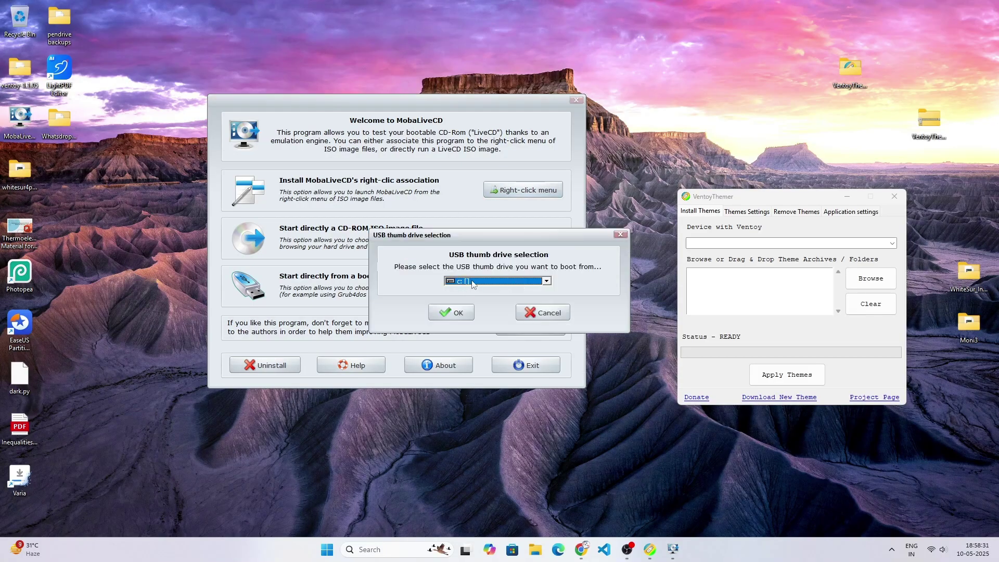
{"action": "left_click", "coordinate": [474, 281]}
{"action": "left_click", "coordinate": [477, 322]}
{"action": "left_click", "coordinate": [533, 547]}
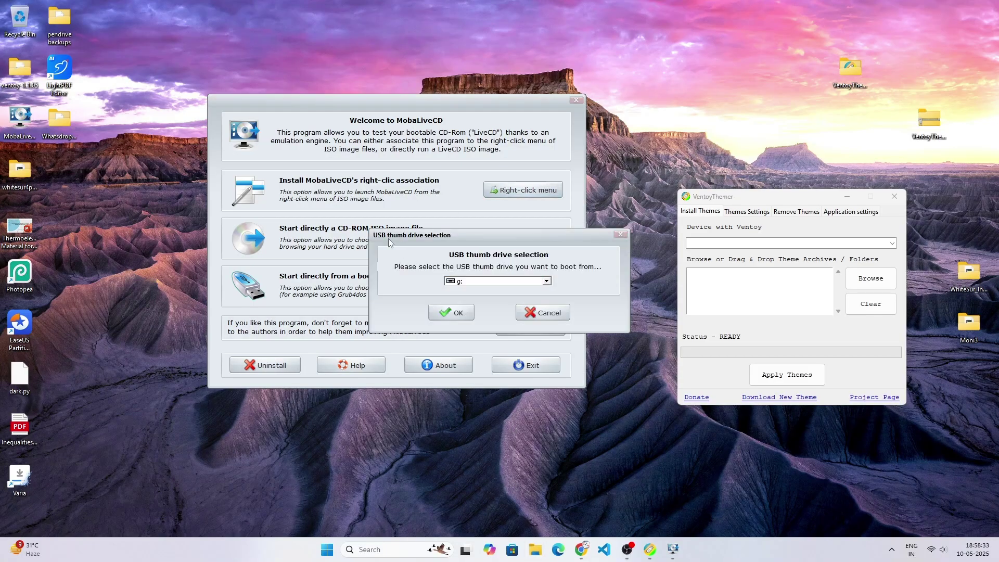
{"action": "double_click", "coordinate": [235, 198]}
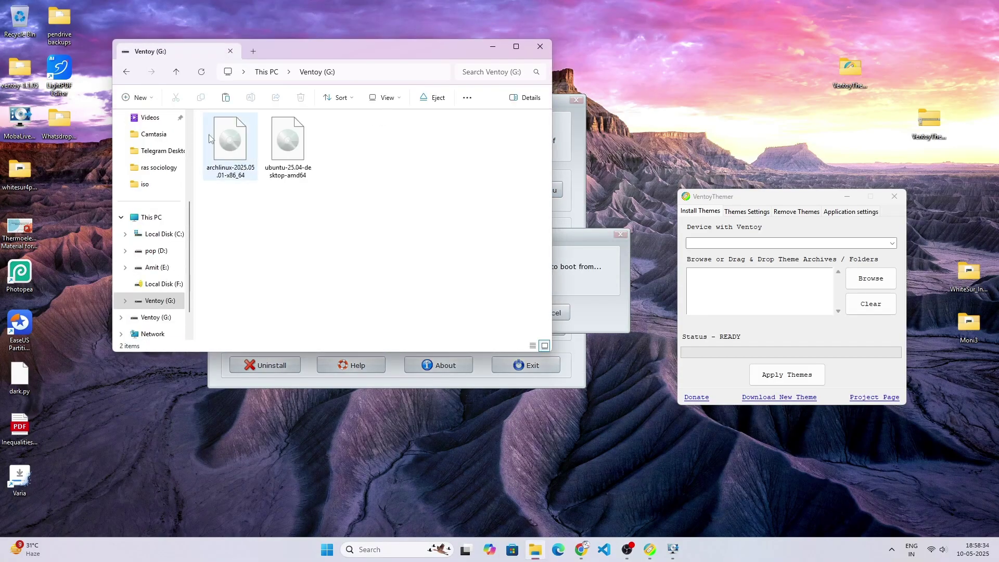
{"action": "left_click", "coordinate": [126, 71]}
{"action": "left_click", "coordinate": [540, 46]}
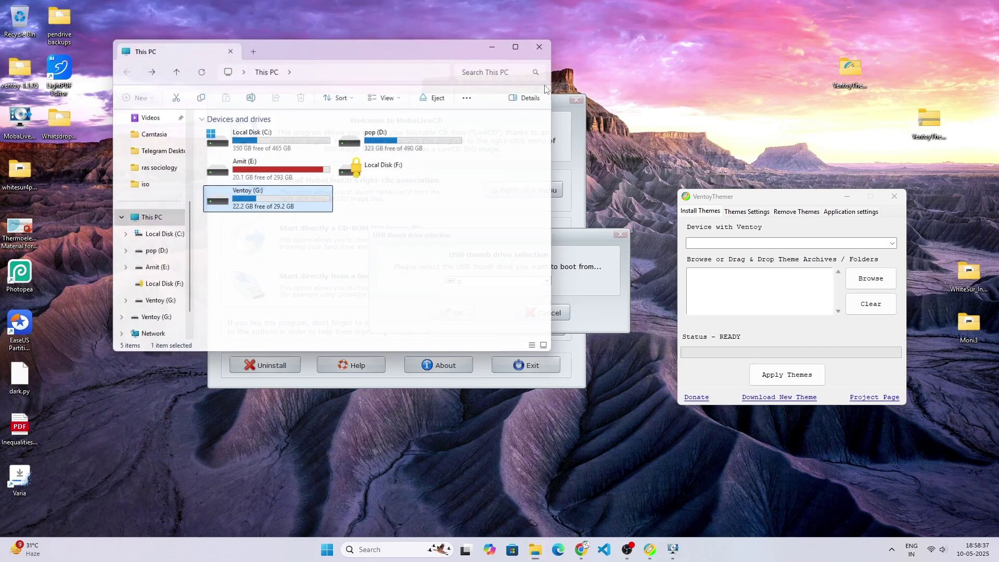
Boot drive g: in QEMU, browse the archlinux and ubuntu menu entries, then close the emulator.
{"action": "left_click_drag", "start_coordinate": [488, 237], "coordinate": [489, 531]}
{"action": "key", "text": "Return"}
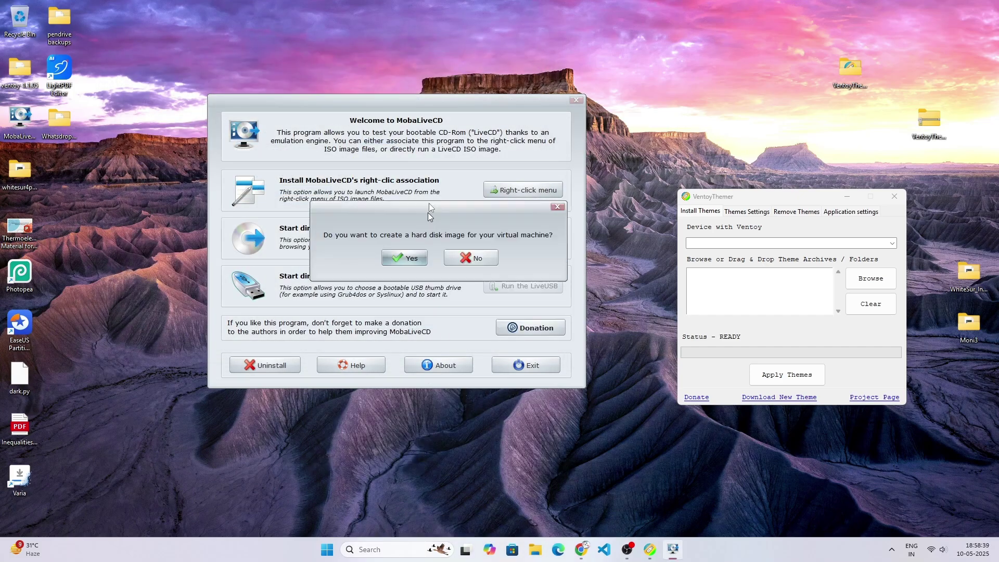
{"action": "left_click", "coordinate": [468, 196]}
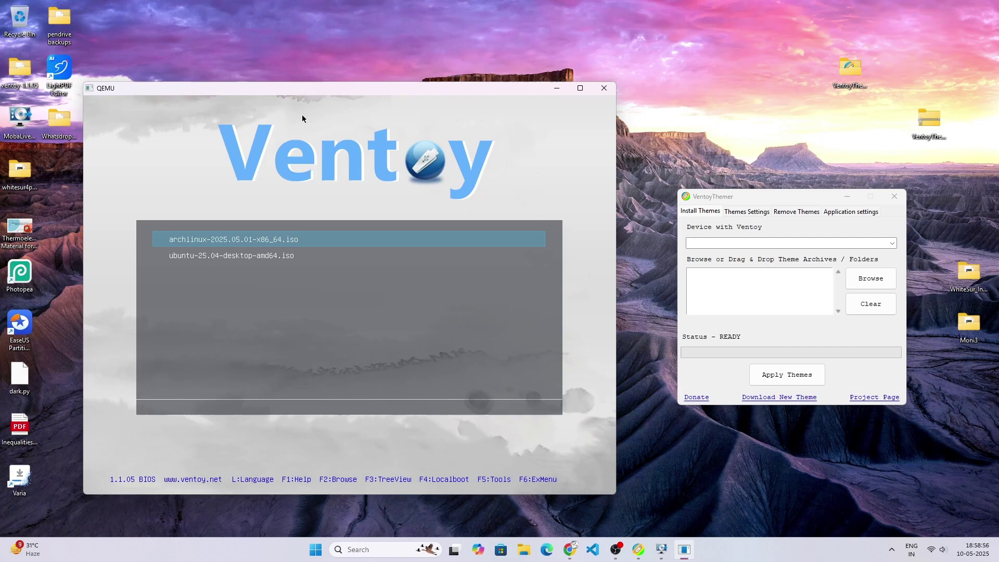
{"action": "key", "text": "Down"}
{"action": "key", "text": "Up"}
{"action": "left_click", "coordinate": [604, 88]}
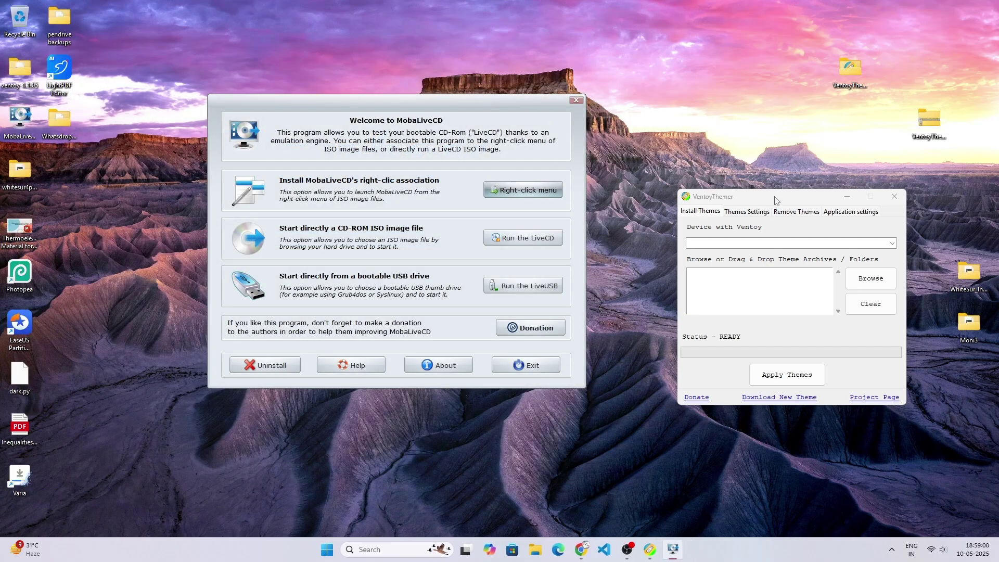
Select the G:\ [29.3 GB] Ventoy drive and apply the cachyos, fallout and bigsur theme archives.
{"action": "left_click_drag", "start_coordinate": [775, 201], "coordinate": [661, 88]}
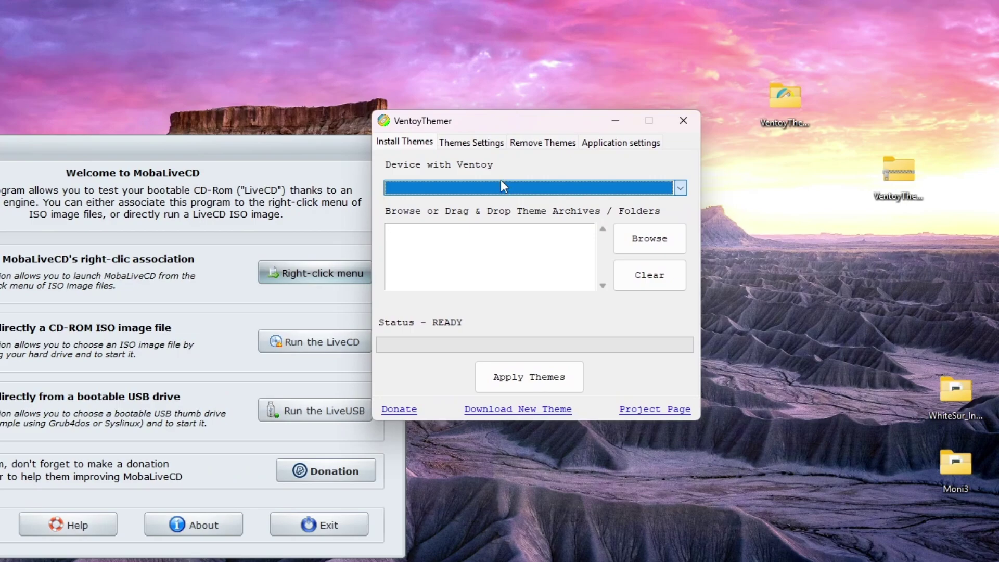
{"action": "left_click", "coordinate": [500, 185]}
{"action": "left_click", "coordinate": [521, 247]}
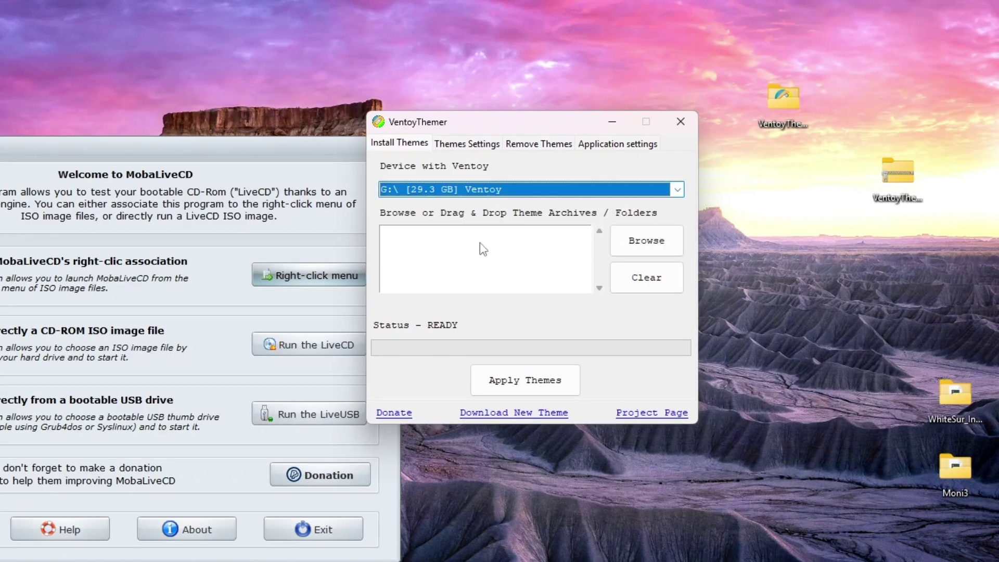
{"action": "left_click", "coordinate": [642, 239]}
{"action": "left_click_drag", "start_coordinate": [572, 141], "coordinate": [26, 107]}
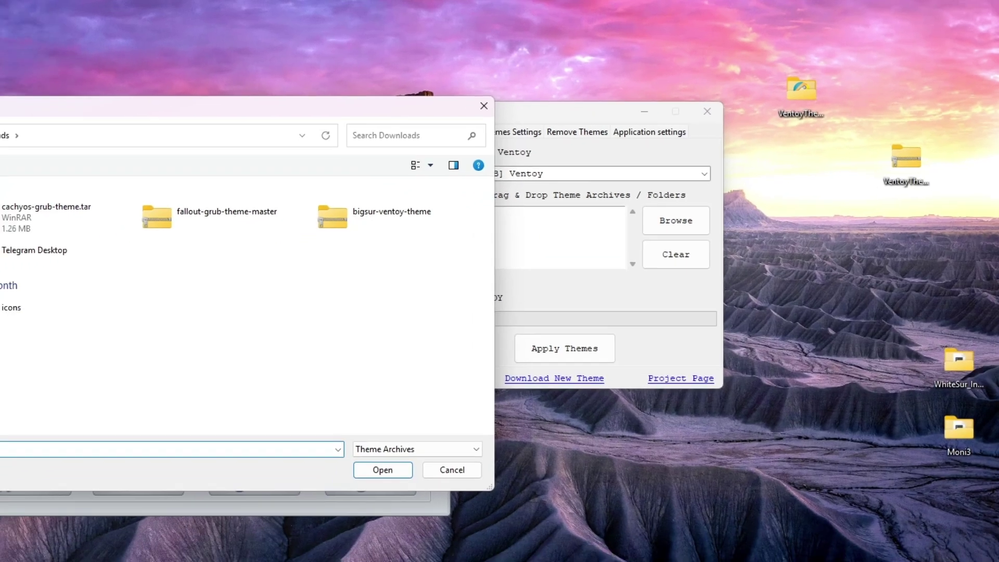
{"action": "left_click", "coordinate": [47, 213]}
{"action": "left_click", "coordinate": [390, 213], "text": "shift"}
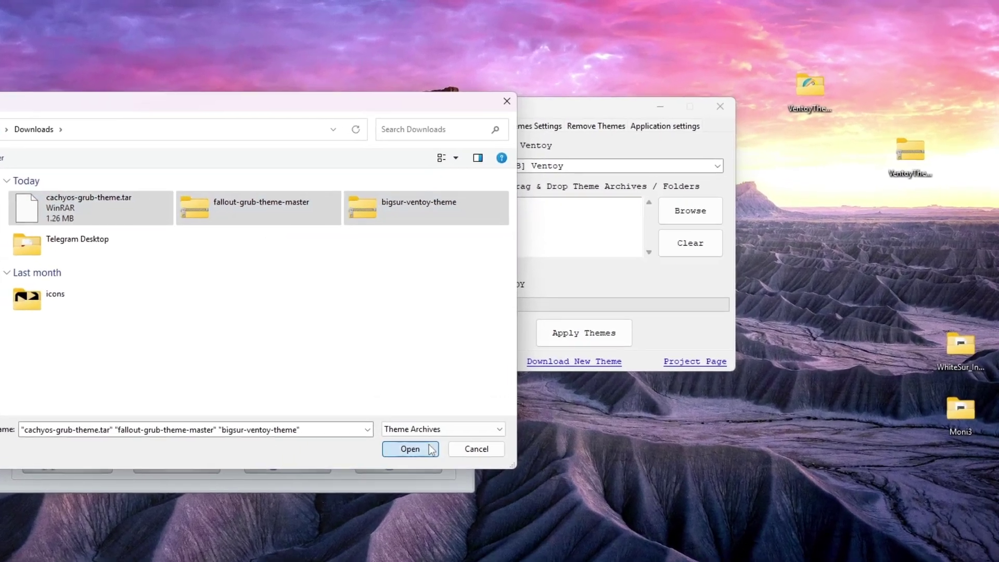
{"action": "key", "text": "Return"}
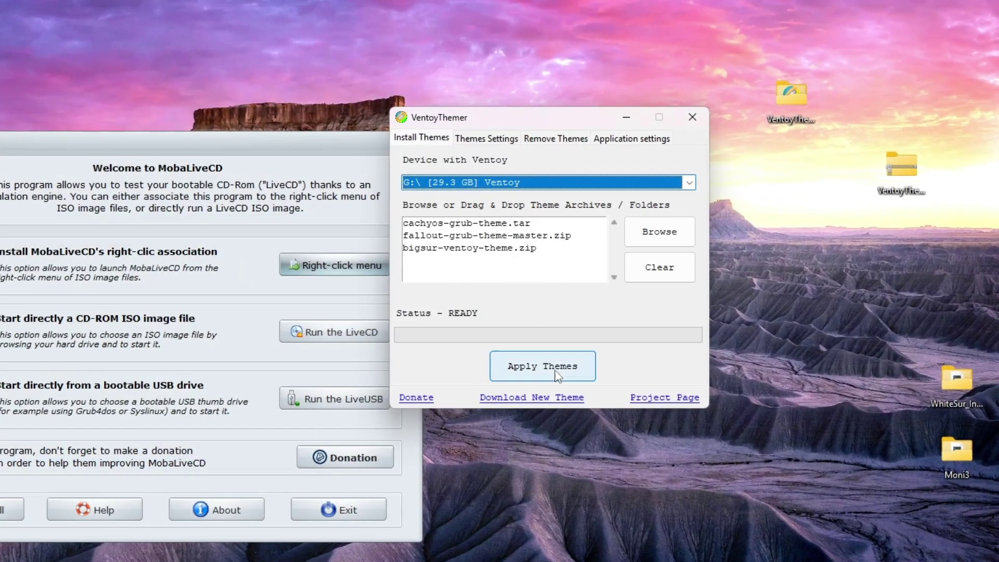
{"action": "left_click", "coordinate": [502, 370]}
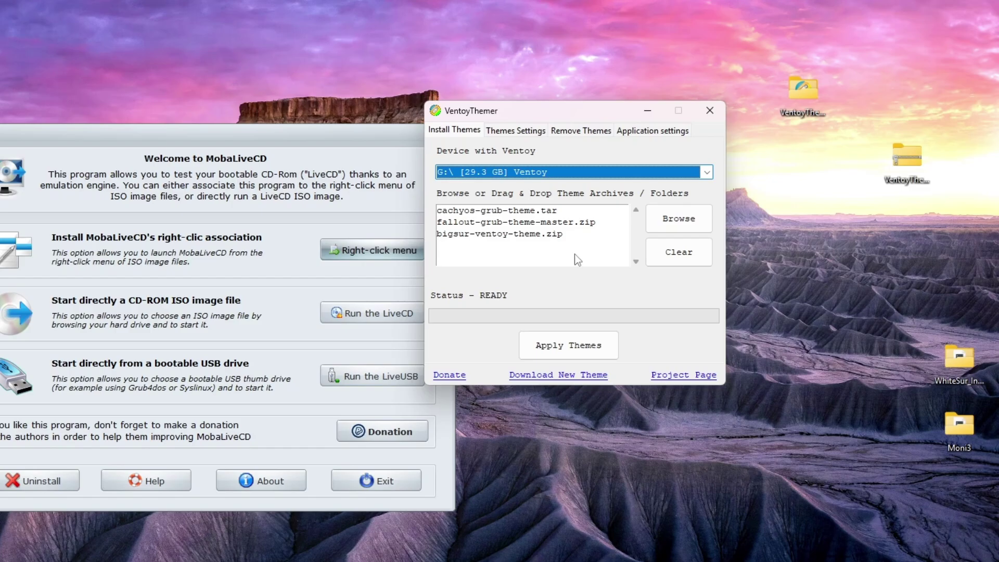
Open the ventoy folder on the Ventoy (G:) drive in File Explorer.
{"action": "key", "text": "super+e"}
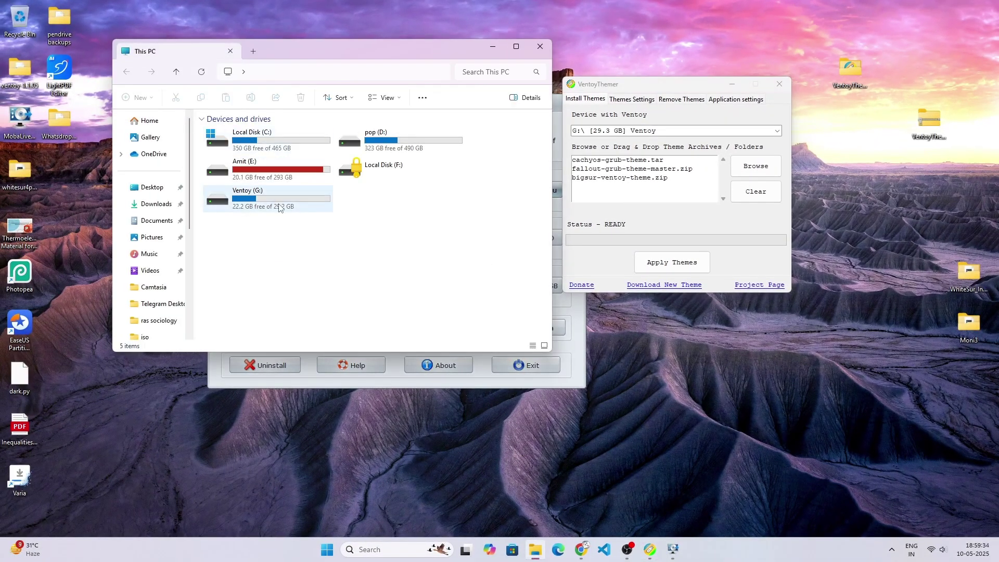
{"action": "double_click", "coordinate": [279, 208]}
{"action": "double_click", "coordinate": [241, 147]}
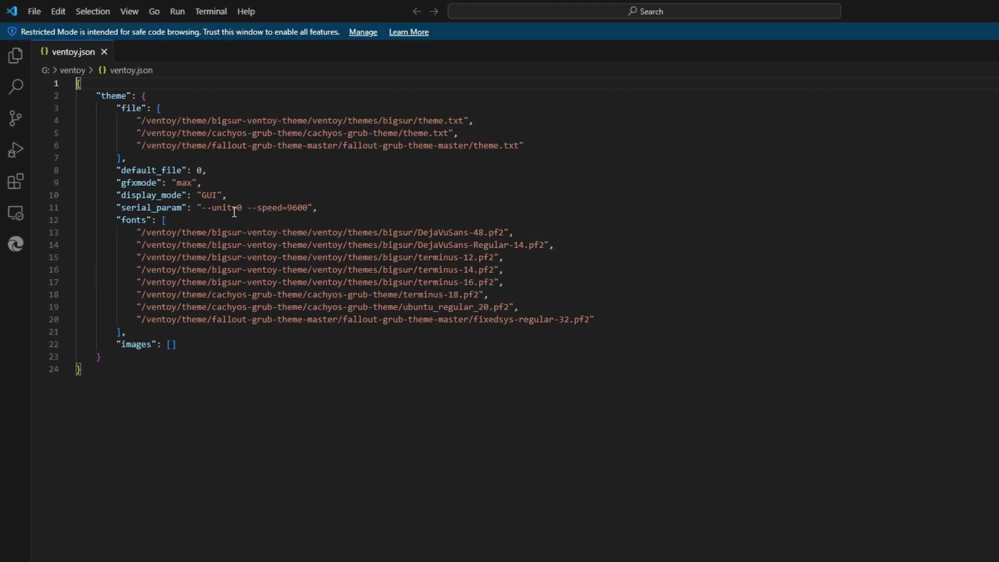
Inspect the gfxmode "max" setting on line 9 of ventoy.json.
{"action": "left_click_drag", "start_coordinate": [112, 184], "coordinate": [201, 181]}
{"action": "left_click", "coordinate": [284, 180]}
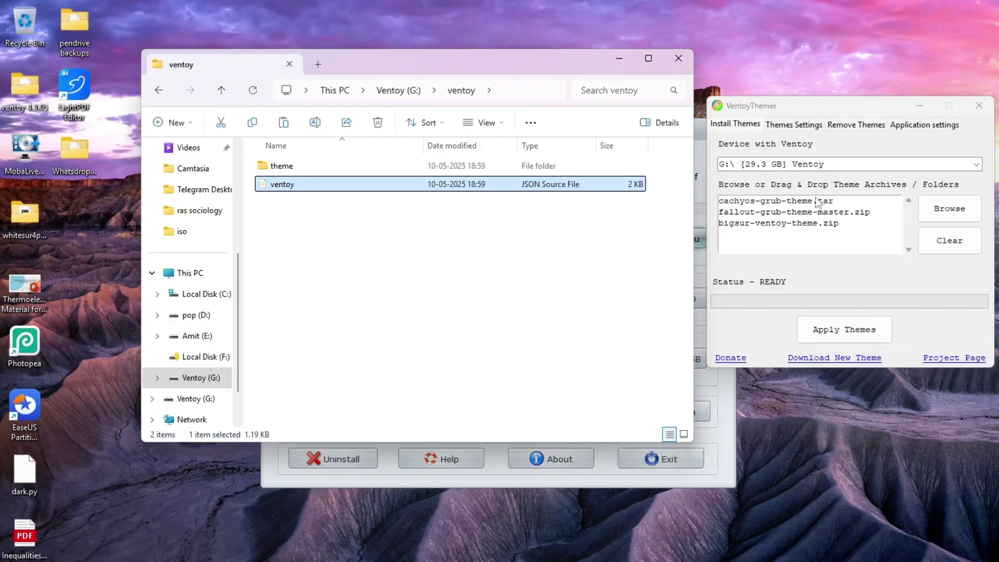
On Themes Settings, choose cachyos-grub-theme as the default theme and 1920x1080 as the resolution.
{"action": "left_click", "coordinate": [792, 120]}
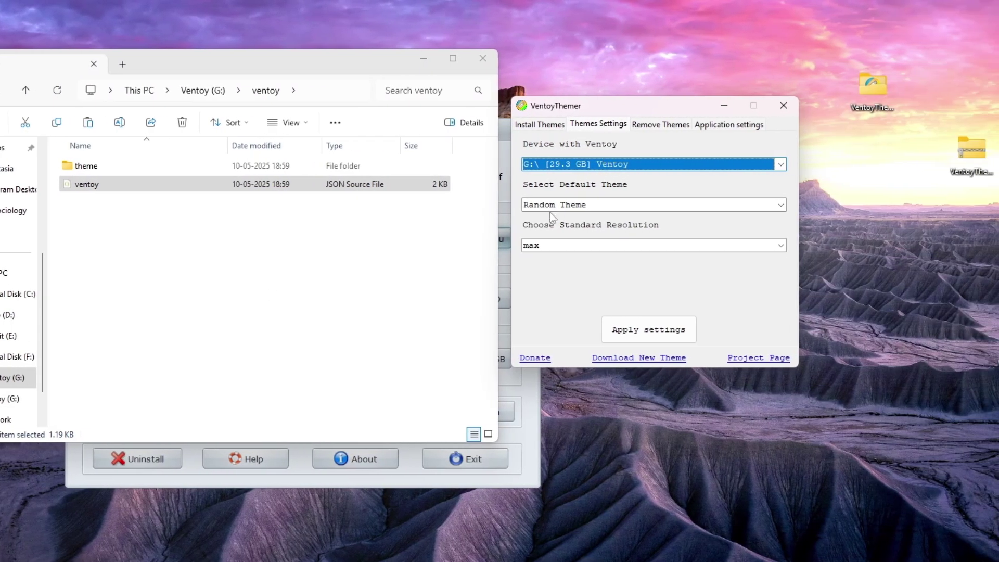
{"action": "left_click", "coordinate": [553, 206]}
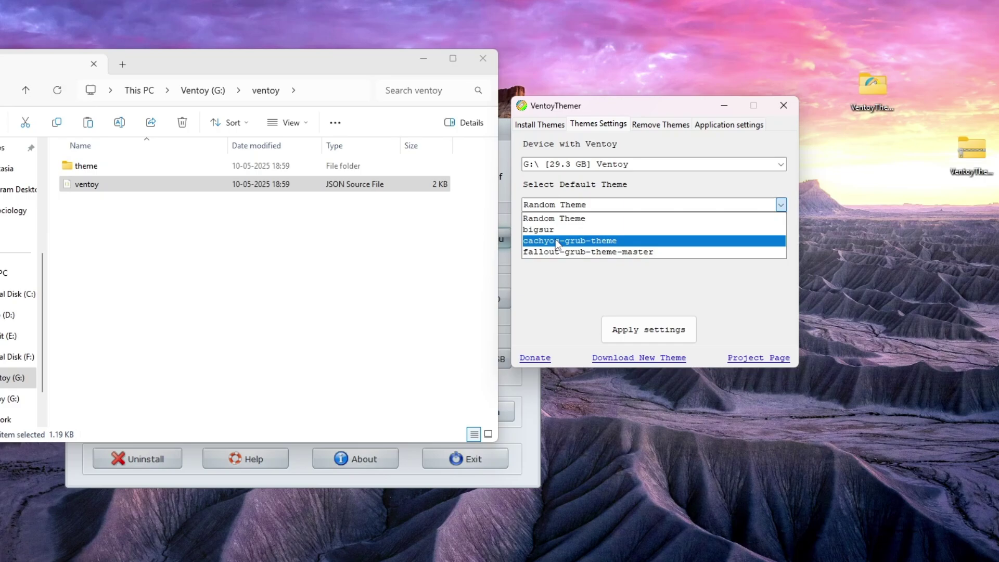
{"action": "left_click", "coordinate": [557, 240]}
{"action": "left_click", "coordinate": [579, 206]}
{"action": "left_click", "coordinate": [552, 245]}
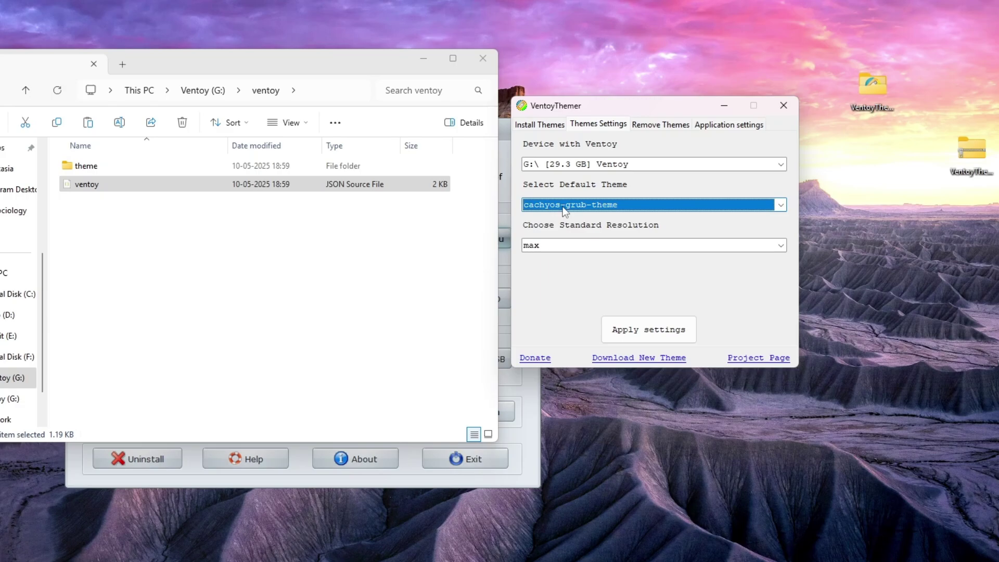
{"action": "left_click", "coordinate": [565, 249]}
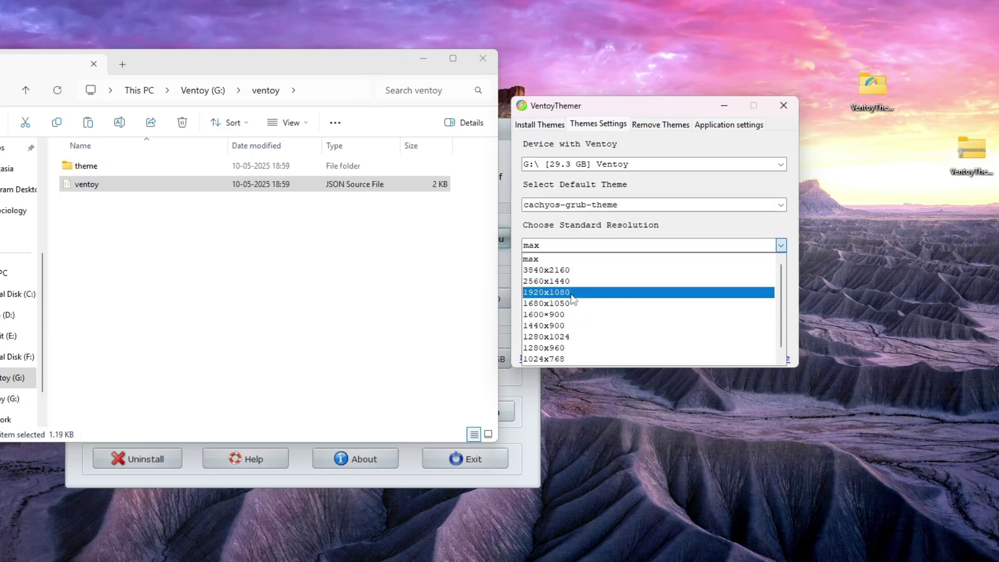
{"action": "left_click", "coordinate": [571, 292]}
{"action": "left_click", "coordinate": [577, 243]}
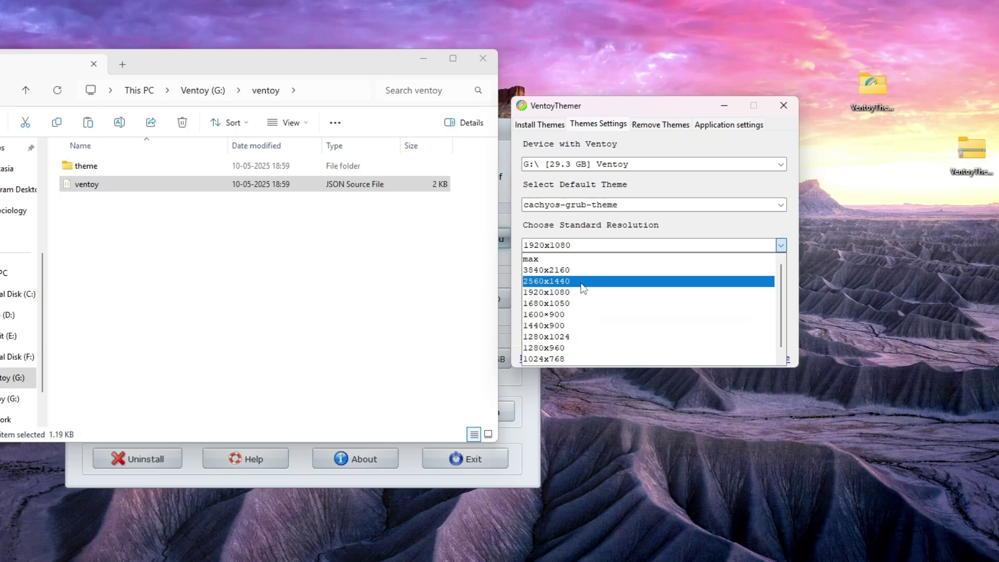
{"action": "left_click", "coordinate": [579, 292]}
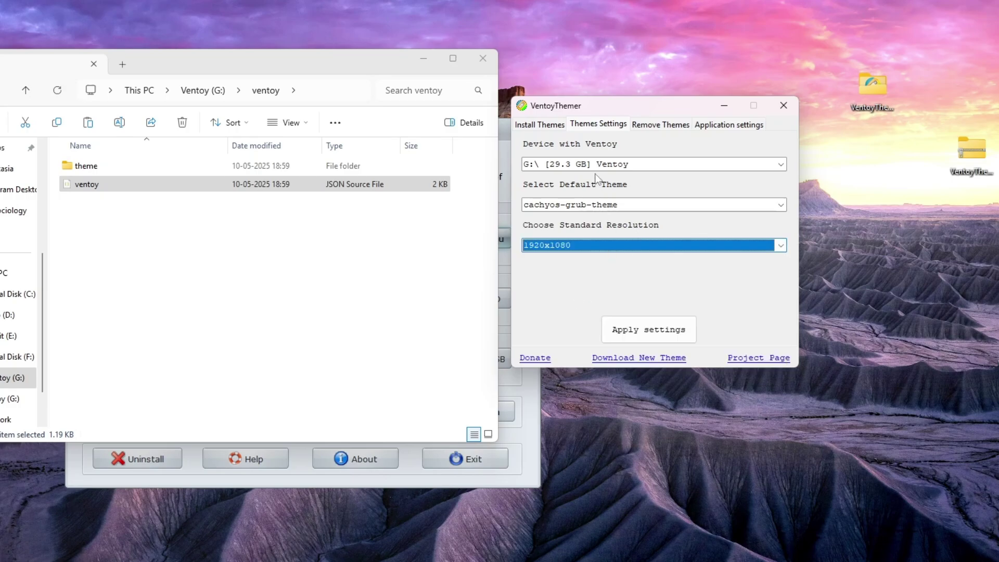
{"action": "left_click", "coordinate": [657, 333]}
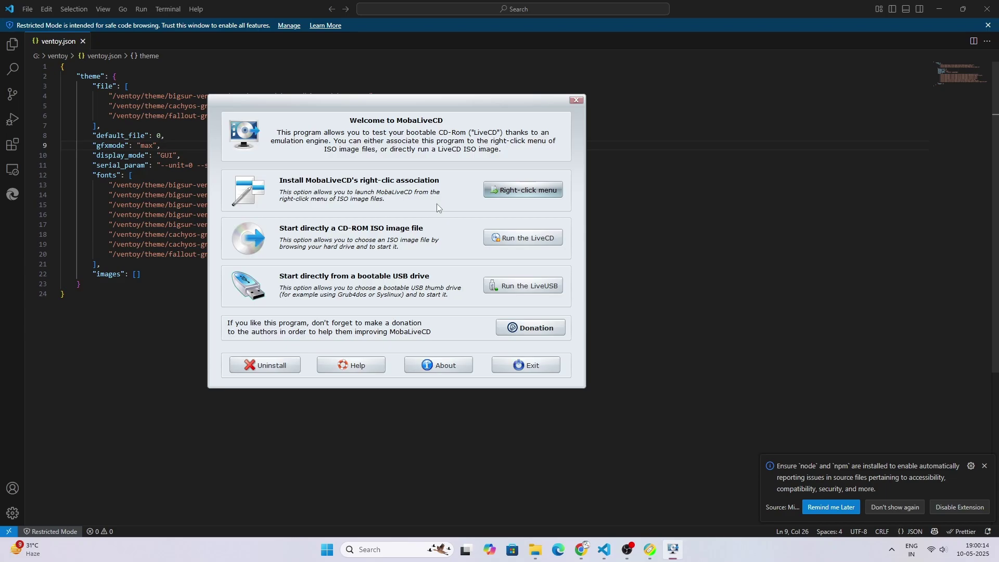
Apply the theme settings, then verify ventoy.json shows default_file 2 and gfxmode 1920x1080.
{"action": "left_click", "coordinate": [673, 549]}
{"action": "left_click", "coordinate": [651, 549]}
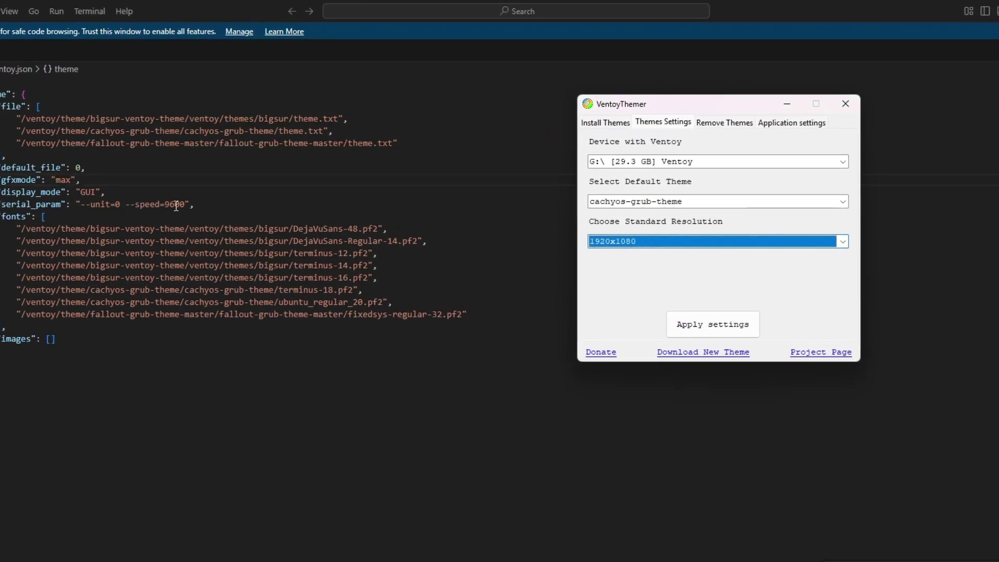
{"action": "left_click", "coordinate": [703, 327]}
{"action": "double_click", "coordinate": [39, 168]}
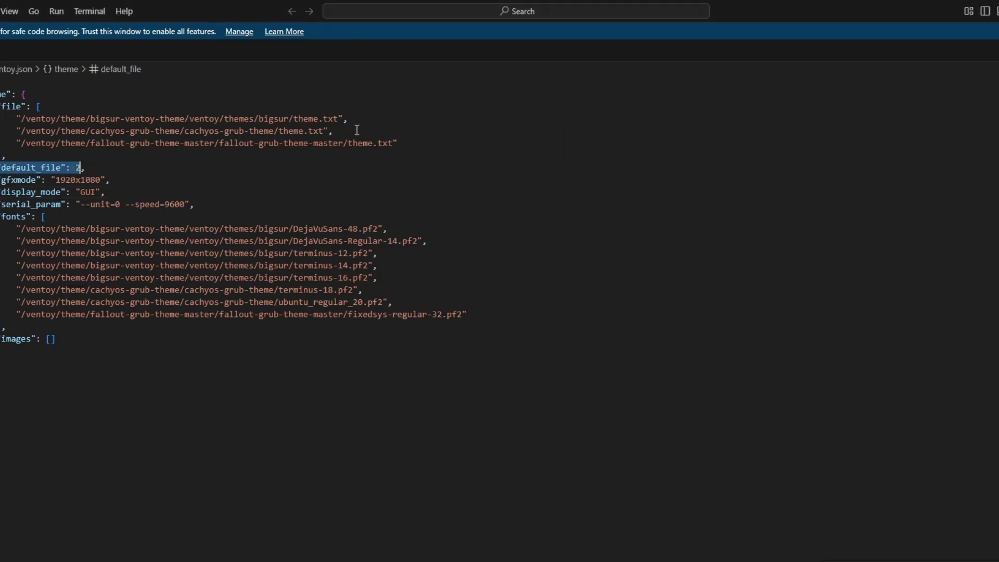
{"action": "left_click_drag", "start_coordinate": [334, 131], "coordinate": [194, 131]}
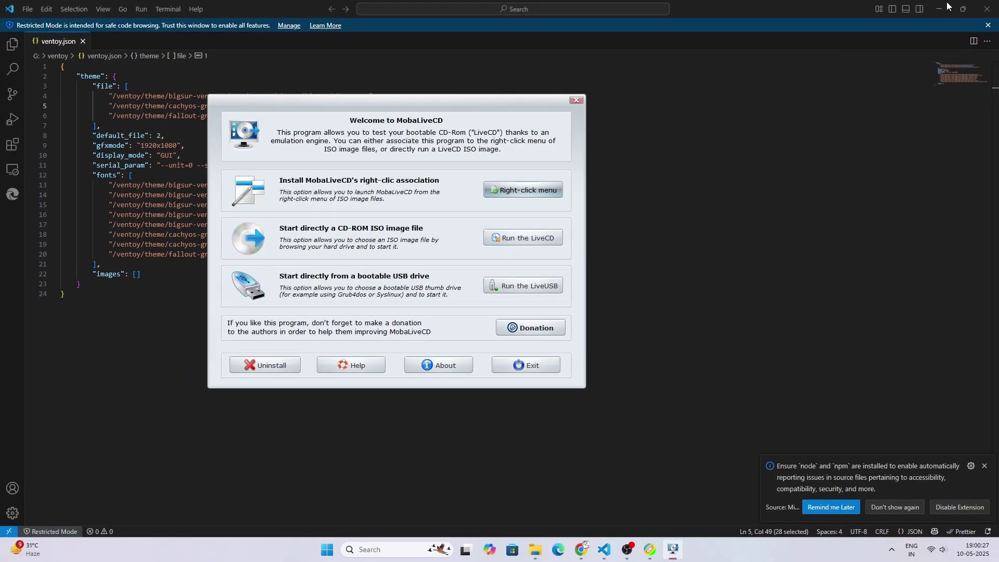
Close VS Code and boot the Ventoy drive in QEMU without a hard disk image, showing the CachyOS-themed menu.
{"action": "left_click", "coordinate": [987, 8]}
{"action": "left_click", "coordinate": [528, 287]}
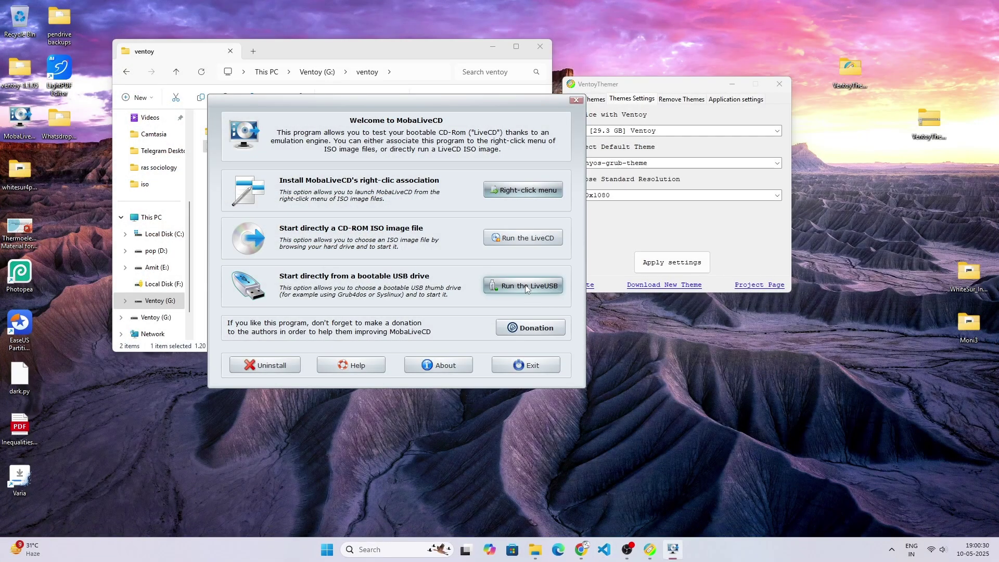
{"action": "left_click", "coordinate": [451, 312]}
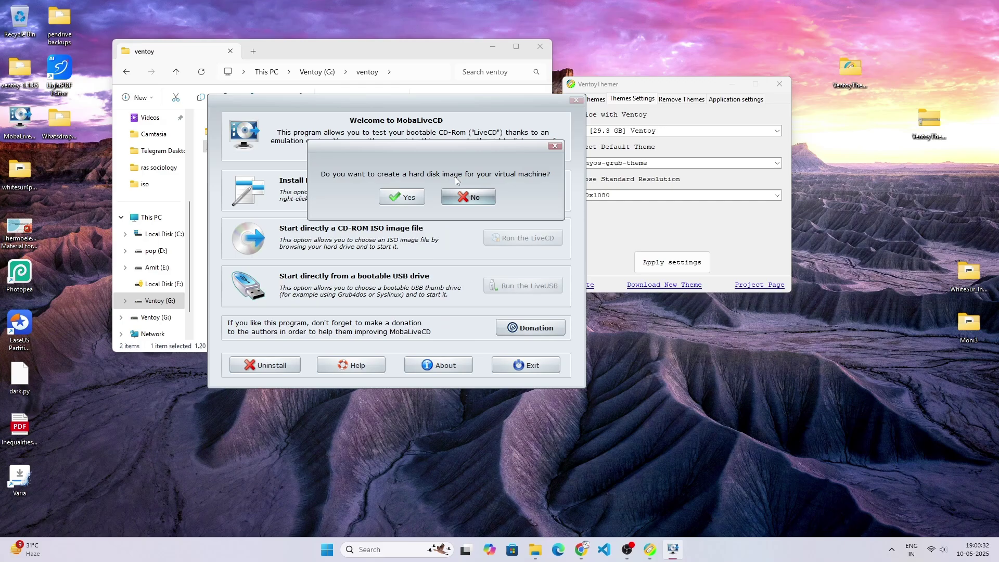
{"action": "left_click", "coordinate": [460, 197]}
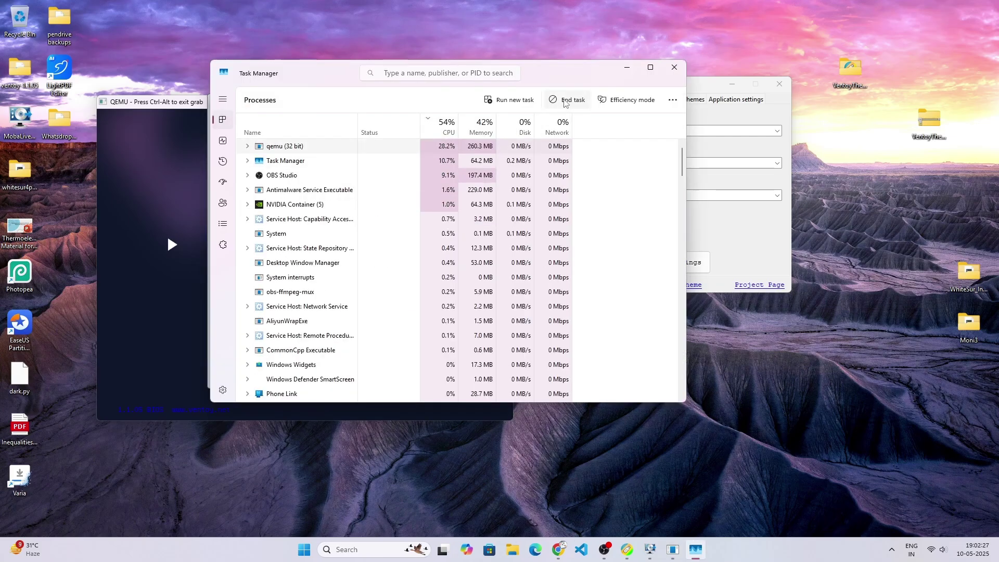
End the QEMU process and open G:\ventoy\theme in Explorer to view the three installed themes.
{"action": "left_click", "coordinate": [565, 103]}
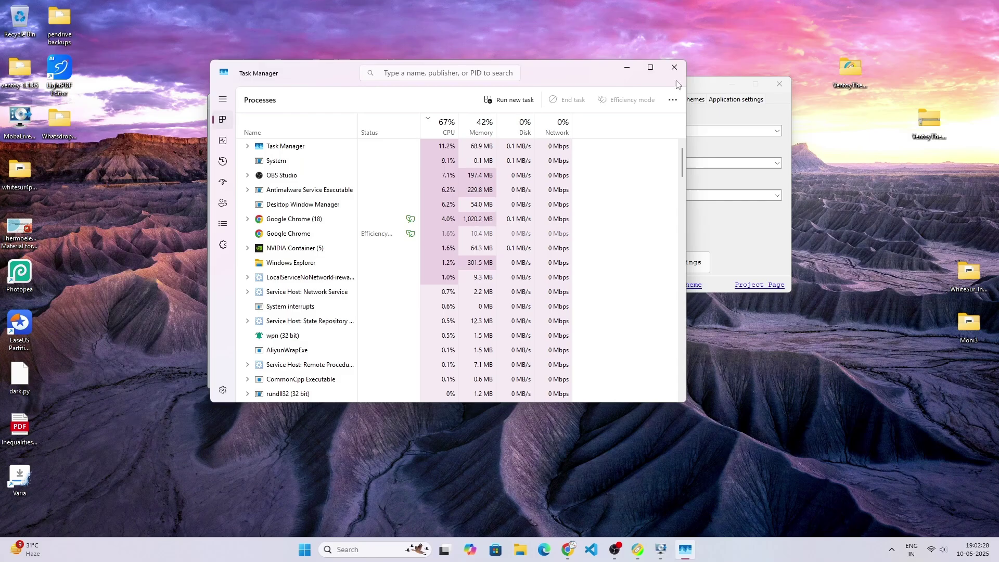
{"action": "left_click", "coordinate": [675, 67]}
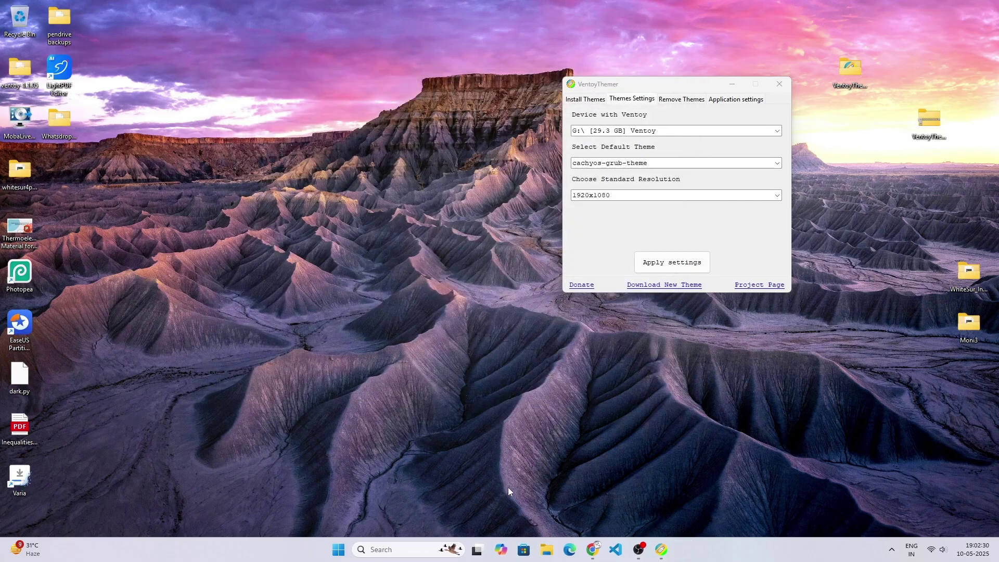
{"action": "left_click", "coordinate": [546, 549]}
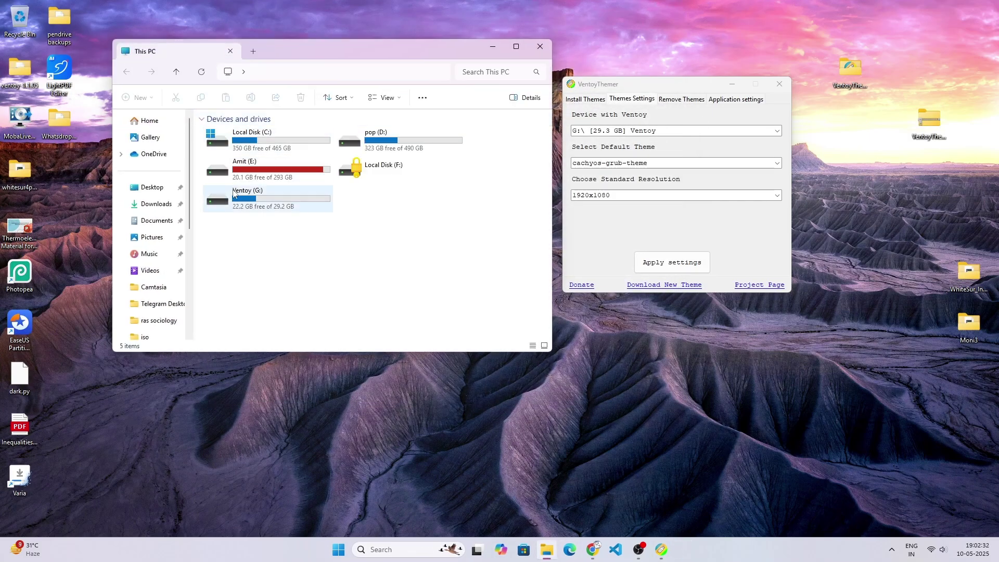
{"action": "double_click", "coordinate": [233, 194]}
{"action": "double_click", "coordinate": [227, 142]}
{"action": "left_click", "coordinate": [237, 131]}
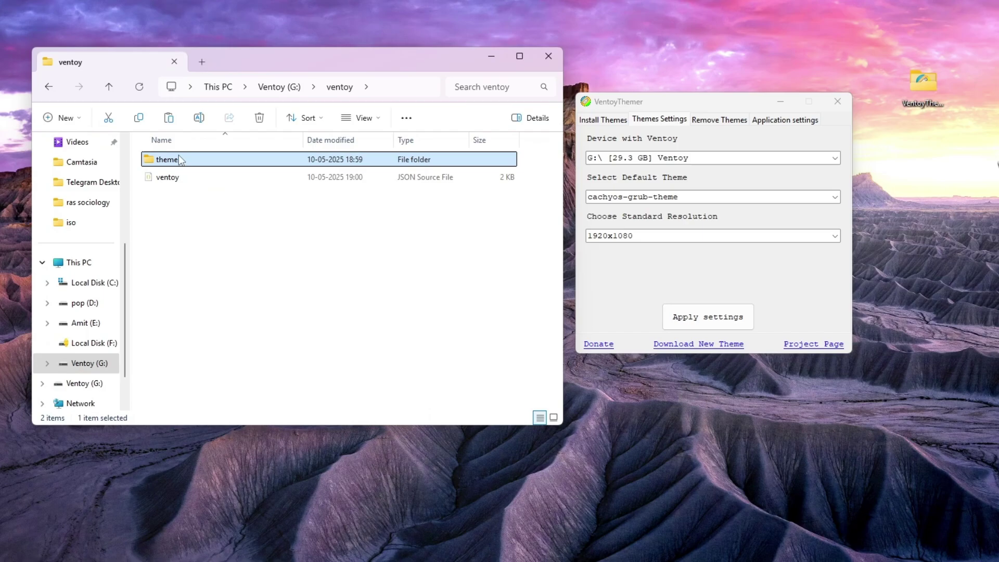
{"action": "double_click", "coordinate": [172, 159]}
{"action": "key", "text": "ctrl+a"}
{"action": "left_click", "coordinate": [300, 255]}
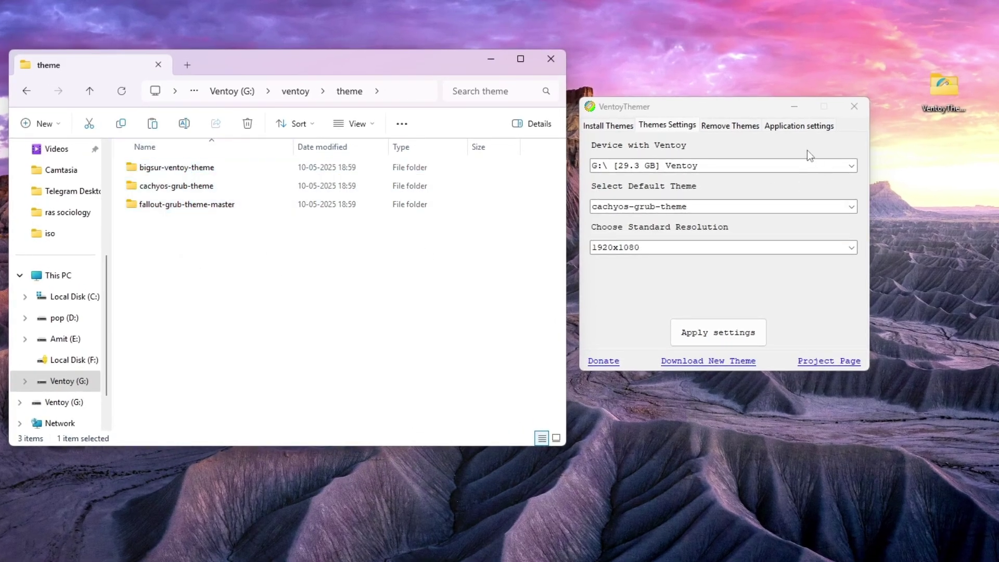
Remove the fallout-grub-theme-master theme from the Ventoy drive and confirm the deletion.
{"action": "left_click", "coordinate": [709, 129]}
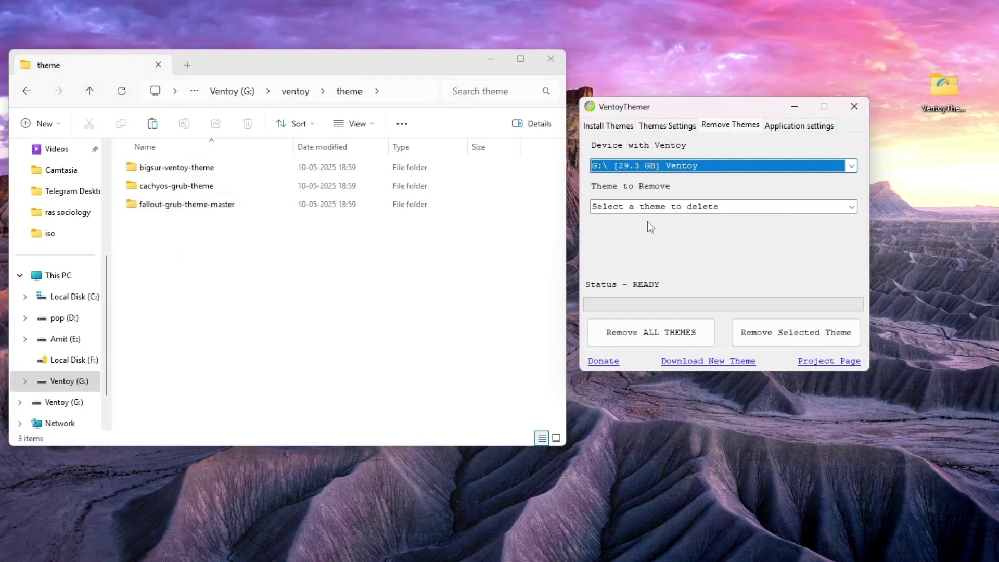
{"action": "left_click", "coordinate": [649, 206]}
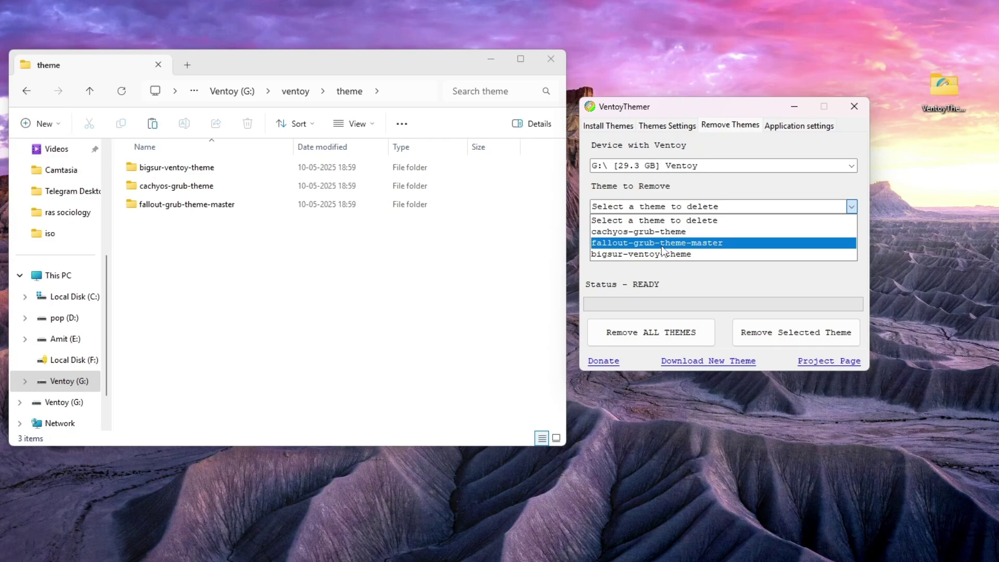
{"action": "left_click", "coordinate": [661, 243]}
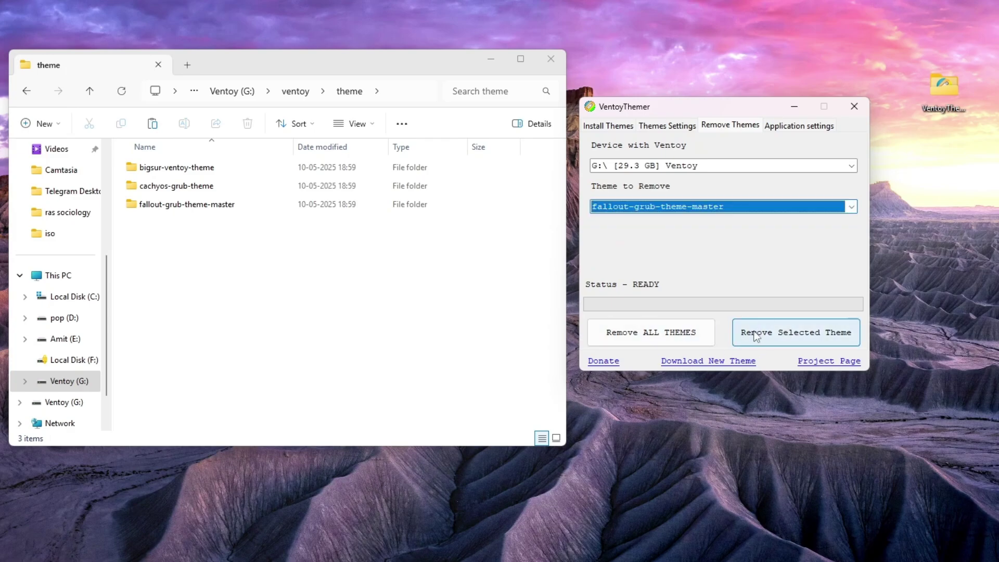
{"action": "left_click", "coordinate": [769, 332]}
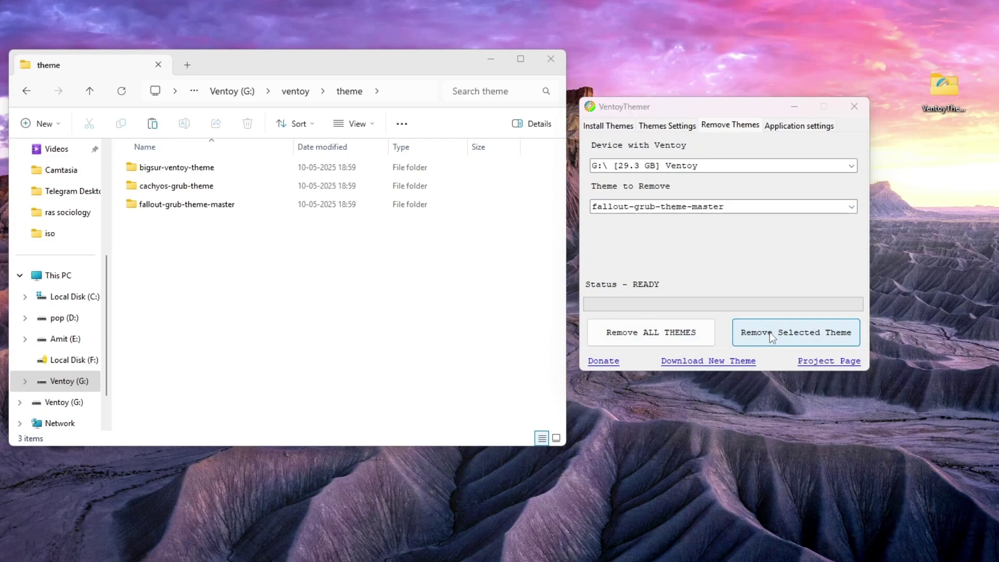
{"action": "left_click", "coordinate": [534, 392]}
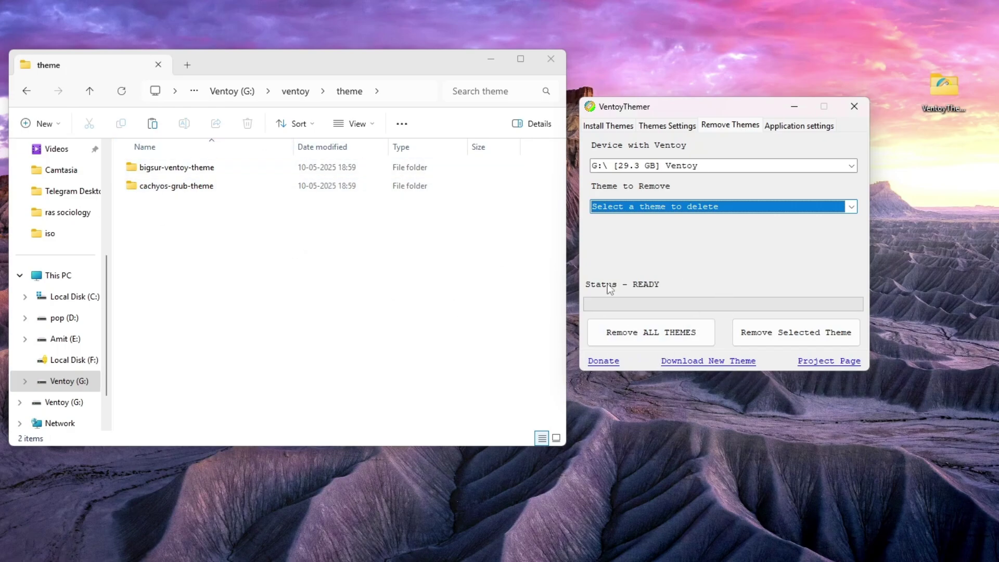
Remove all remaining themes, confirm, and dismiss the resulting Permission Error.
{"action": "left_click", "coordinate": [667, 336]}
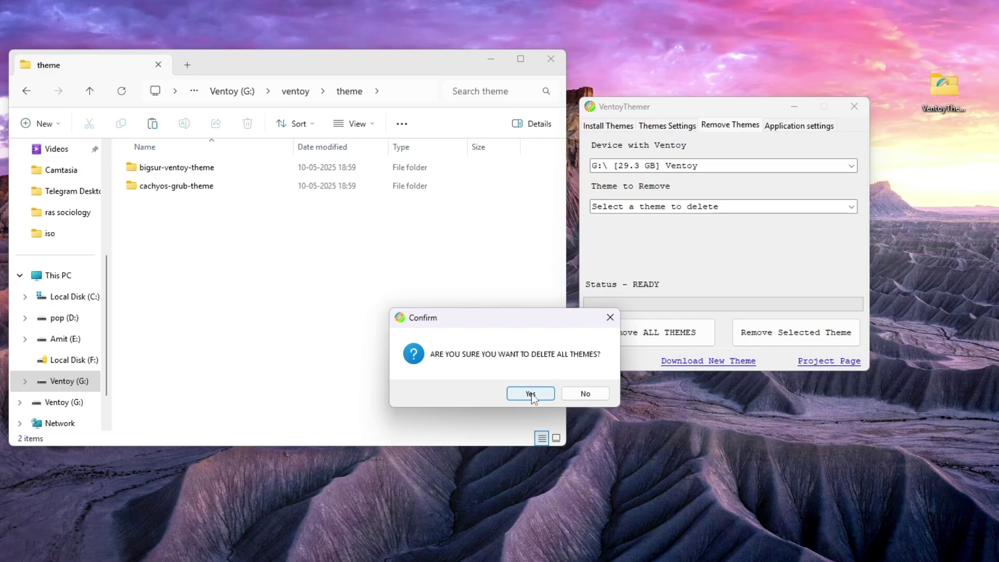
{"action": "left_click", "coordinate": [527, 393]}
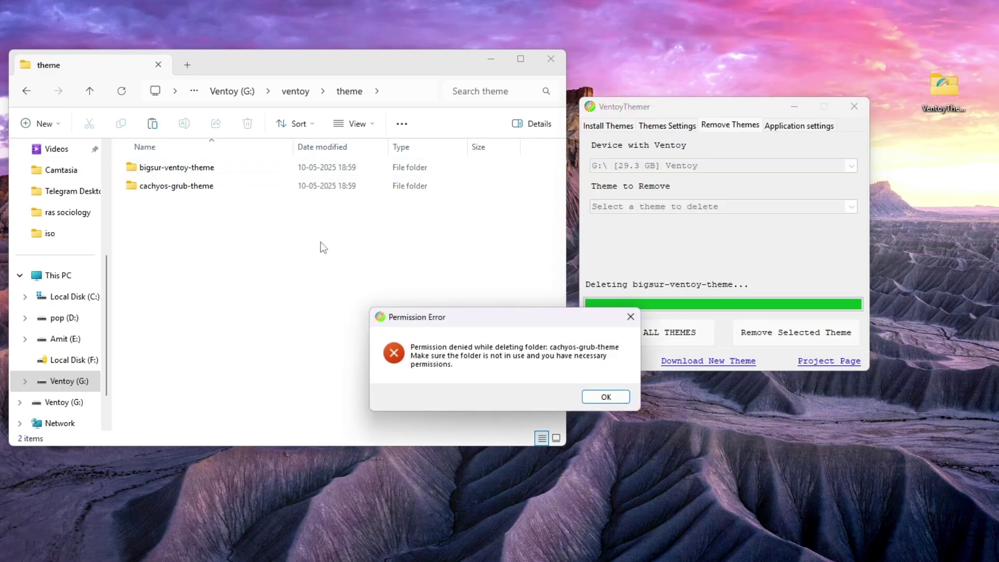
{"action": "left_click", "coordinate": [606, 396]}
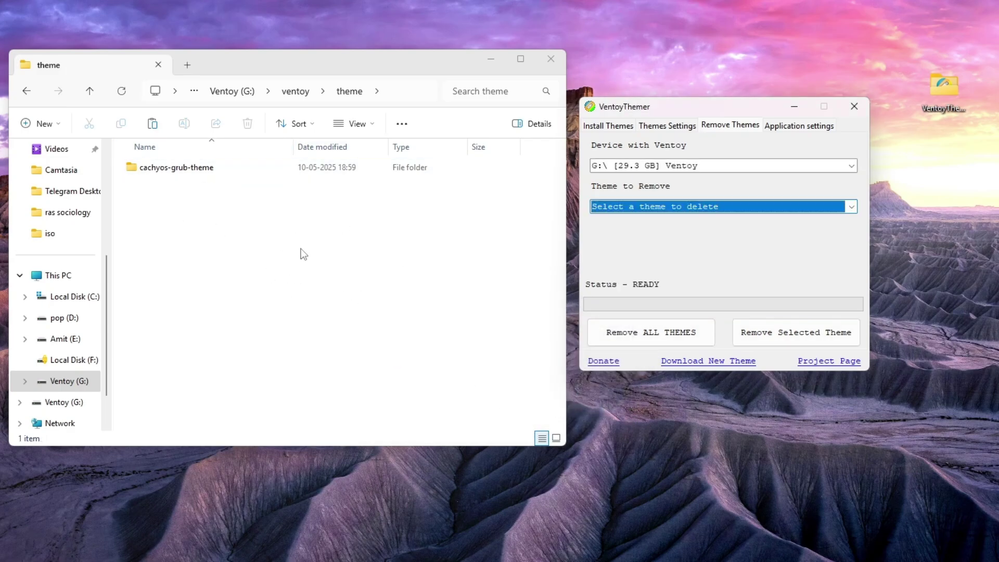
Inspect the nested cachyos-grub-theme folder, which still holds only .git and README.
{"action": "double_click", "coordinate": [229, 169]}
{"action": "double_click", "coordinate": [149, 168]}
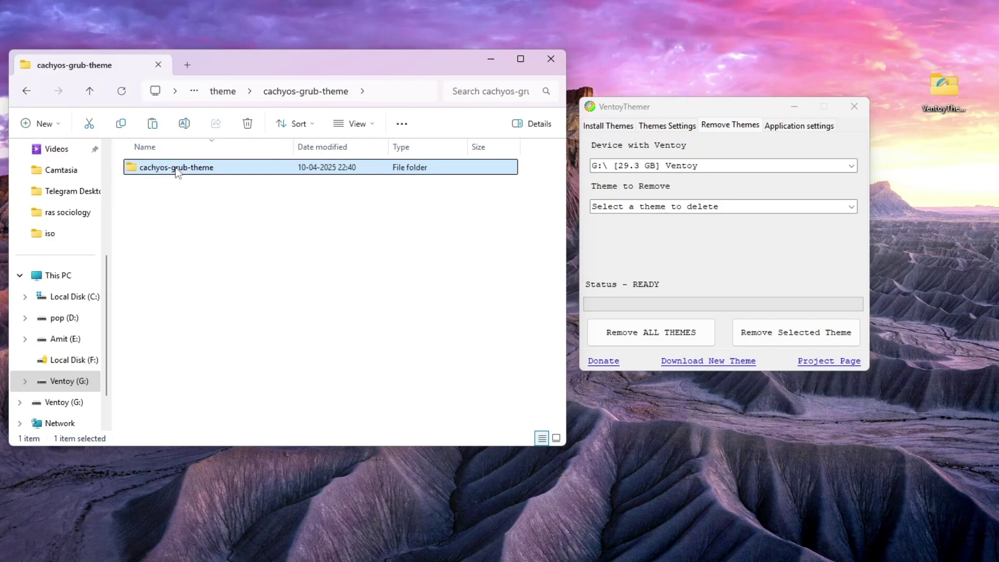
{"action": "left_click_drag", "start_coordinate": [234, 239], "coordinate": [183, 164]}
{"action": "left_click_drag", "start_coordinate": [222, 273], "coordinate": [193, 184]}
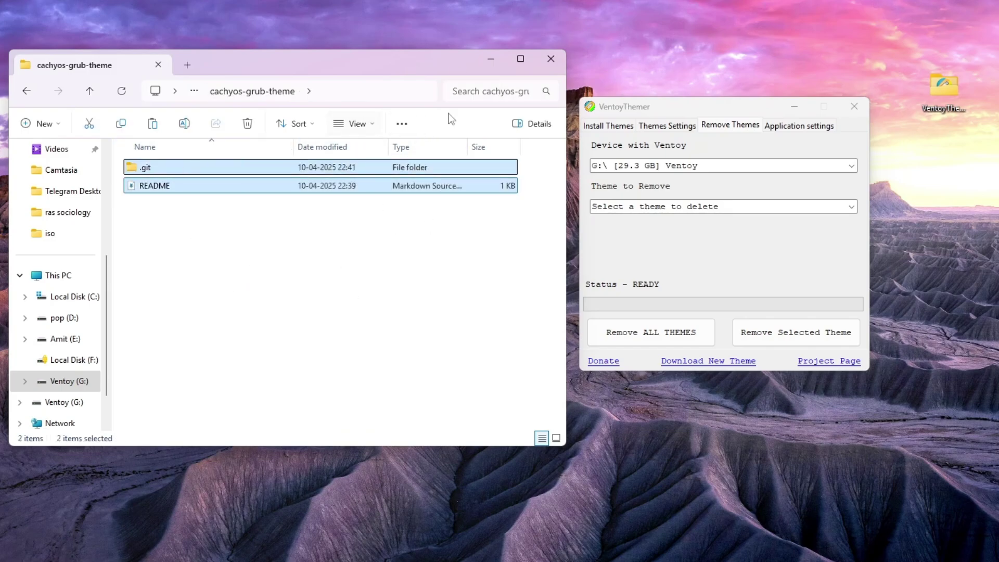
Close Explorer, show VentoyThemer's Application settings keeping English, and centre the window.
{"action": "left_click", "coordinate": [551, 63]}
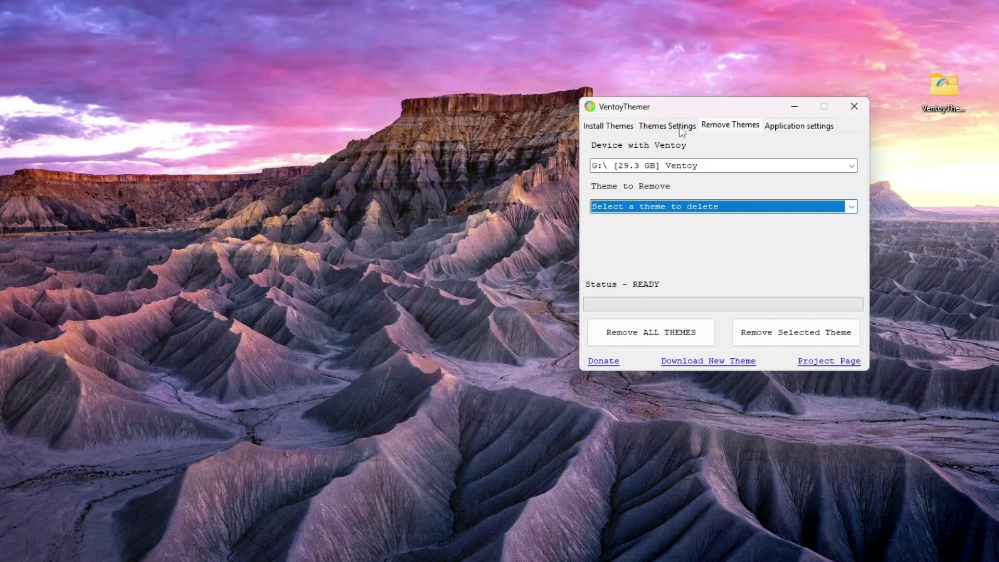
{"action": "left_click", "coordinate": [801, 125]}
{"action": "left_click", "coordinate": [679, 172]}
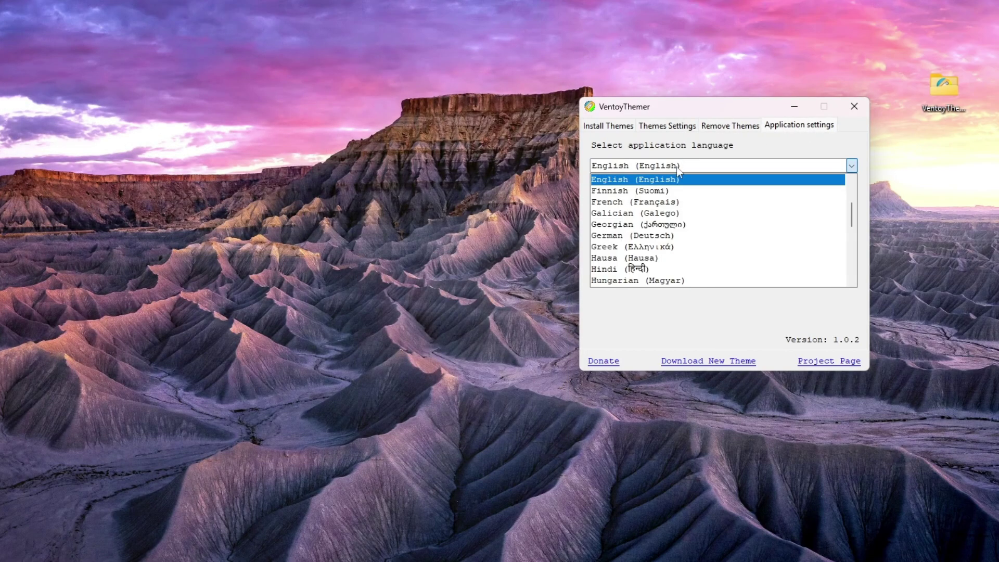
{"action": "left_click", "coordinate": [606, 126]}
{"action": "left_click_drag", "start_coordinate": [726, 106], "coordinate": [632, 183]}
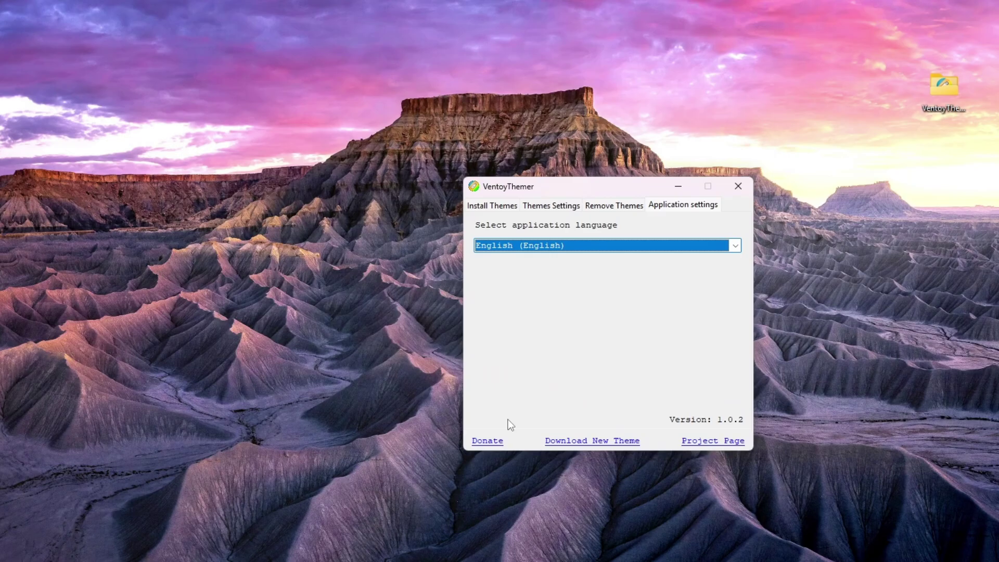